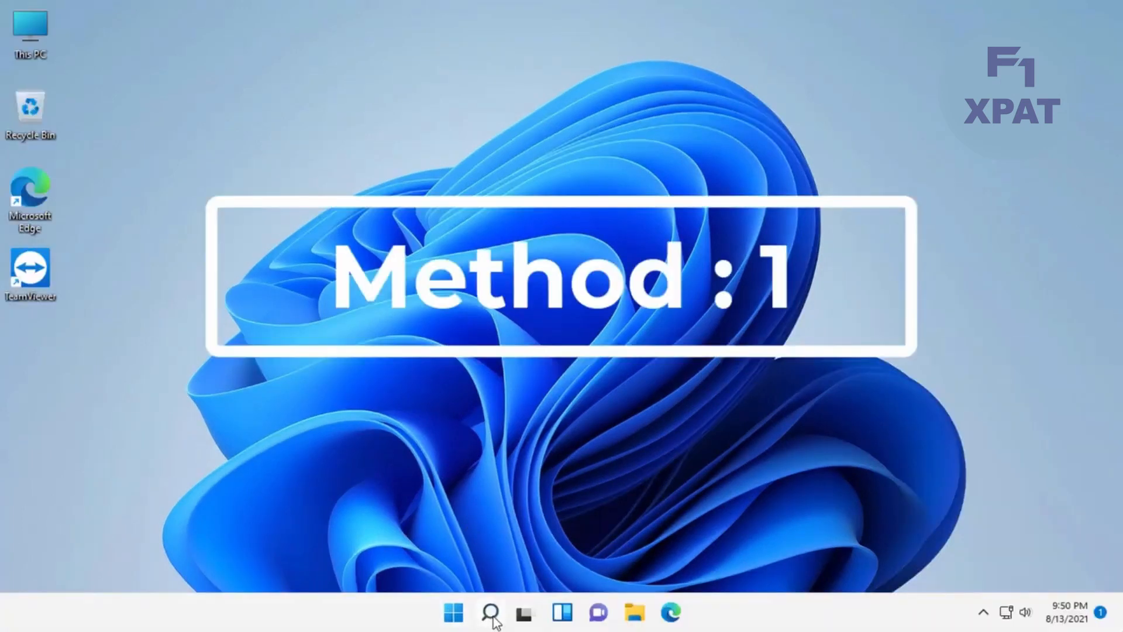
Step: Open Command Prompt with administrator rights, approving the elevation request
left_click(492, 614)
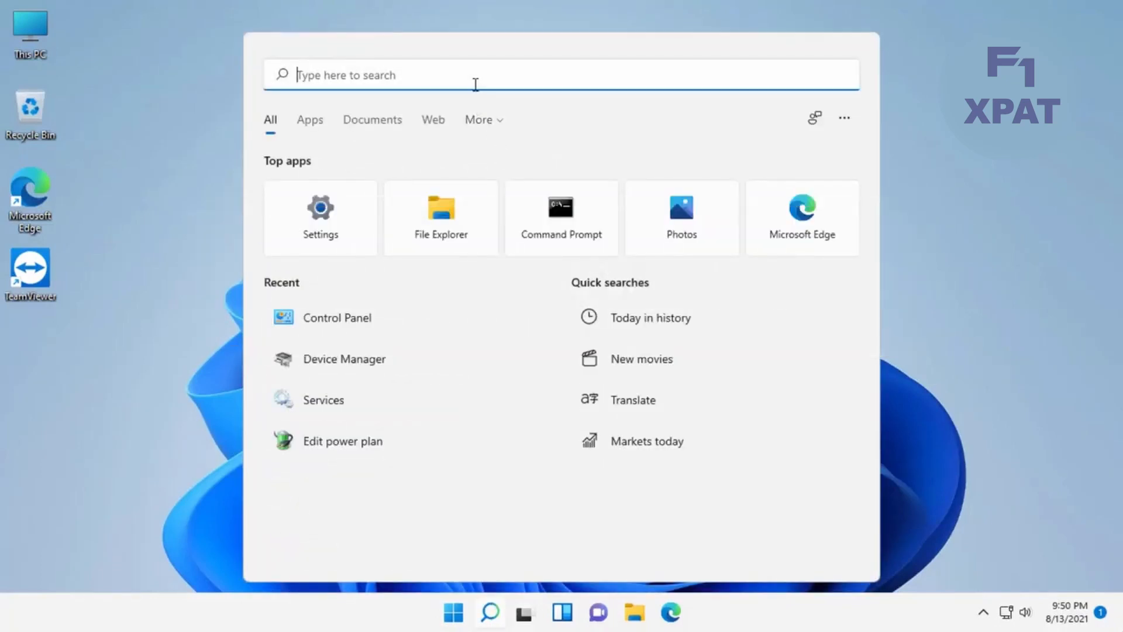
type("cmd")
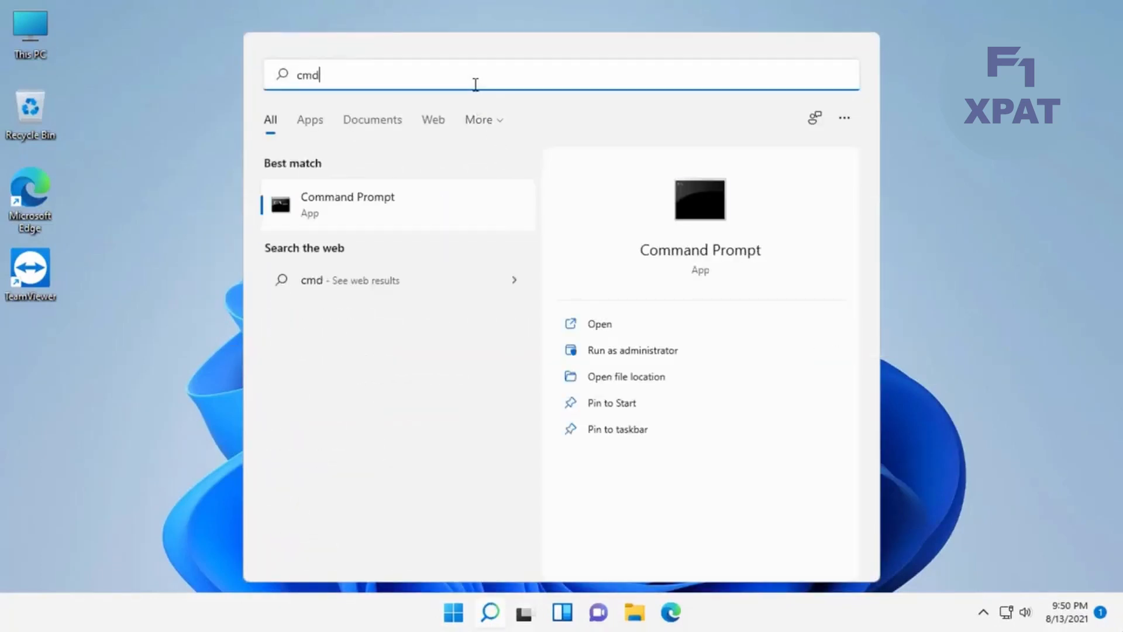
right_click(366, 201)
left_click(428, 224)
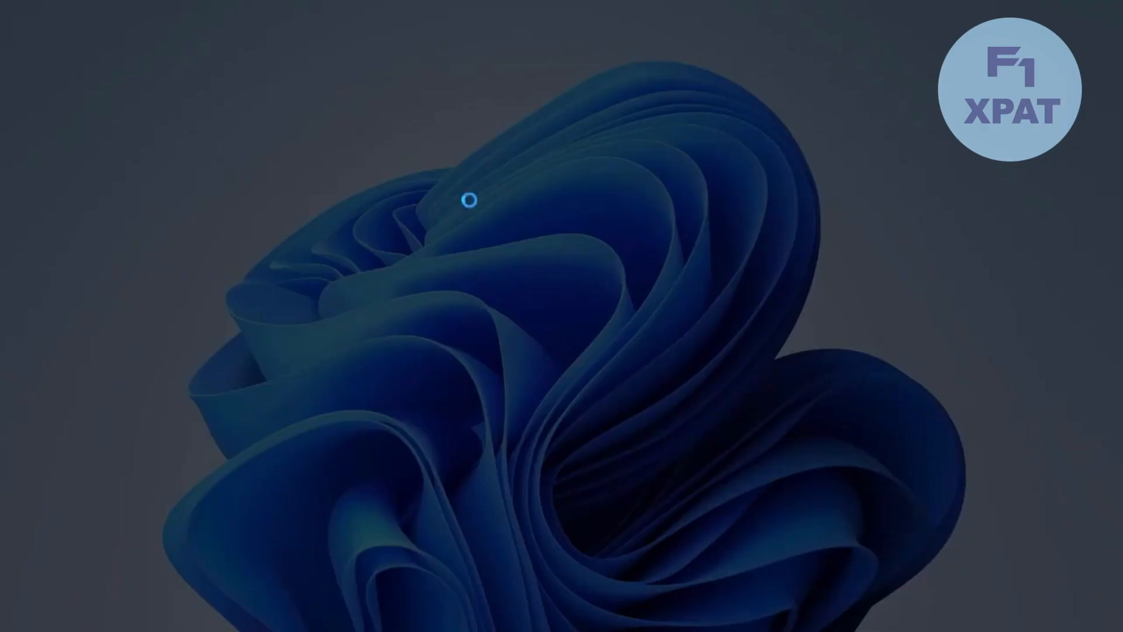
left_click(490, 437)
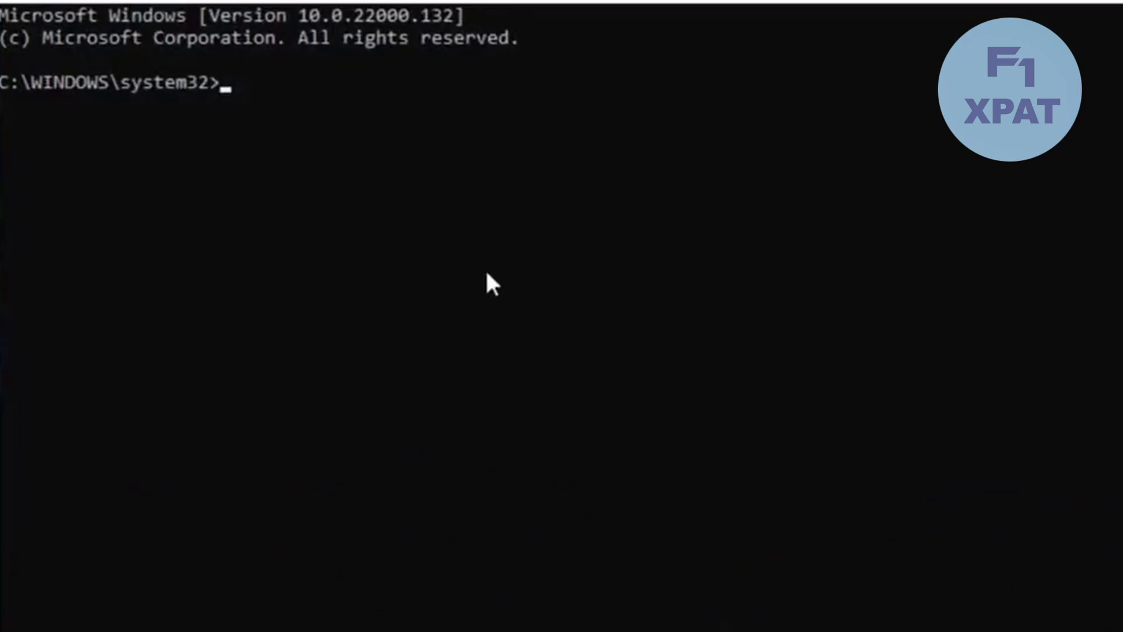
Step: Reset the Winsock catalog by running "netsh winsock reset"
type("netsh w")
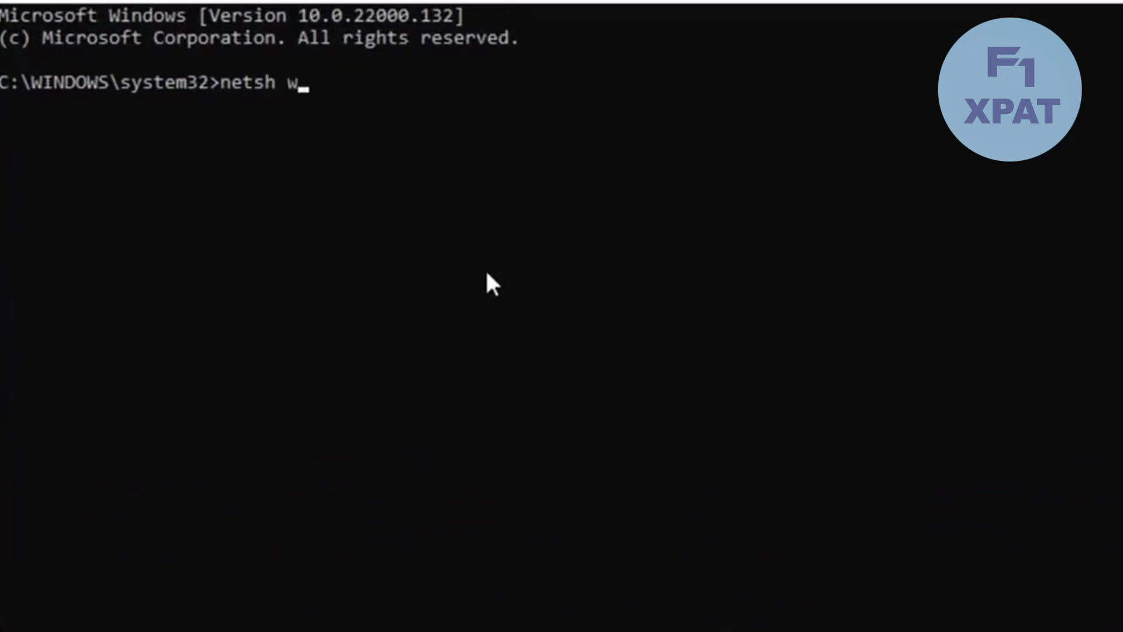
type("insock reset")
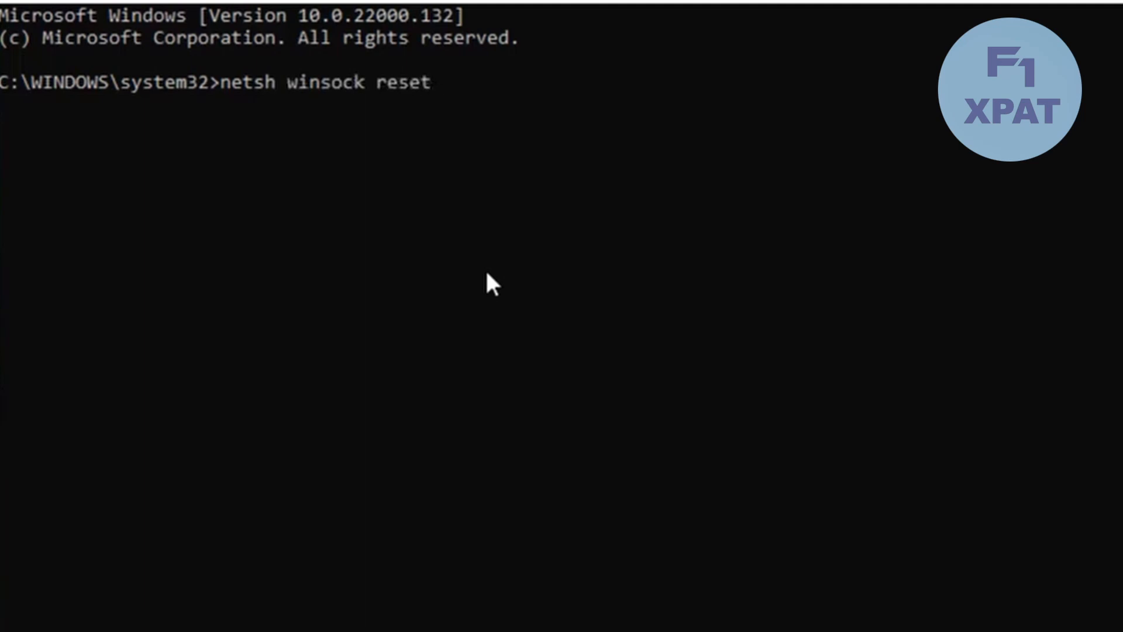
key("Return")
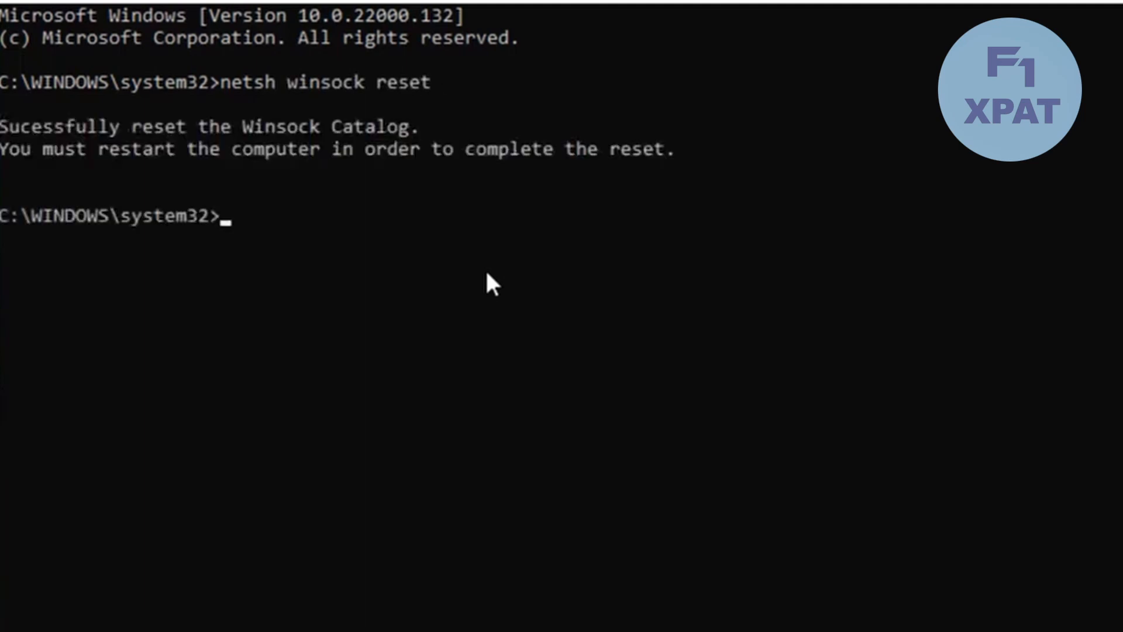
Step: Reset the TCP/IP stack by running "netsh int ip reset reset.log"
type("netsh")
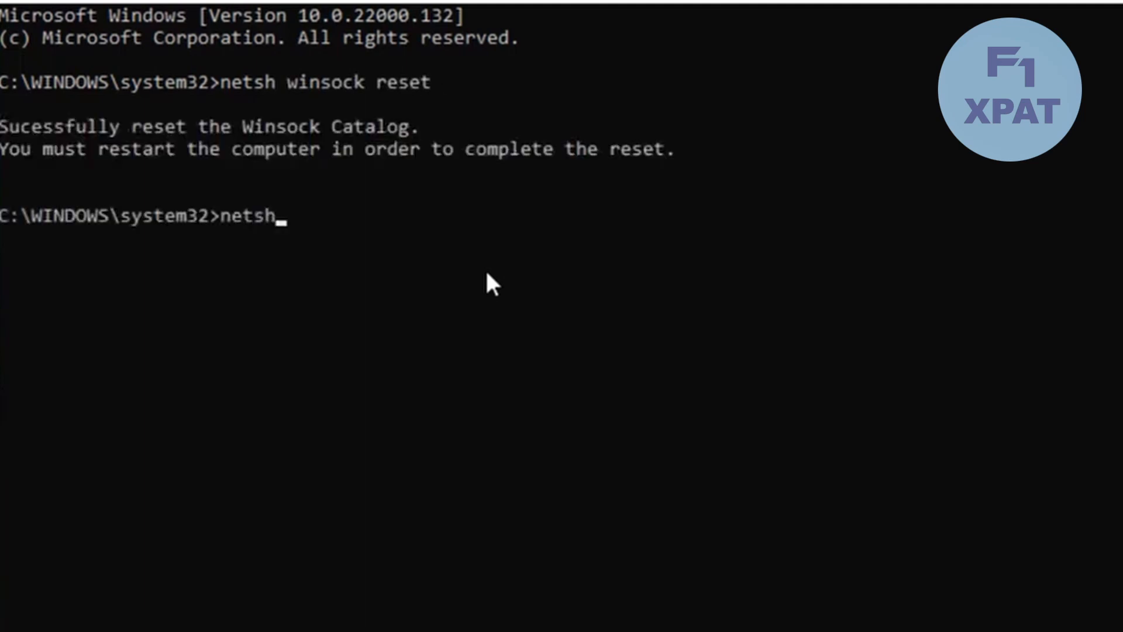
type(" int ip re")
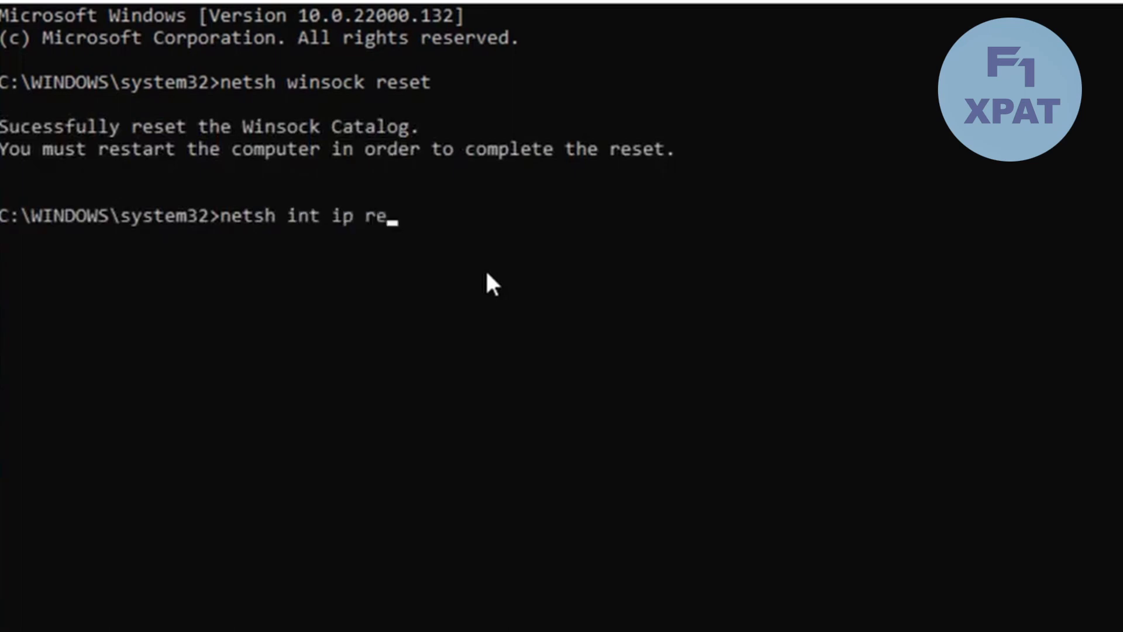
type("set re")
type("set.log")
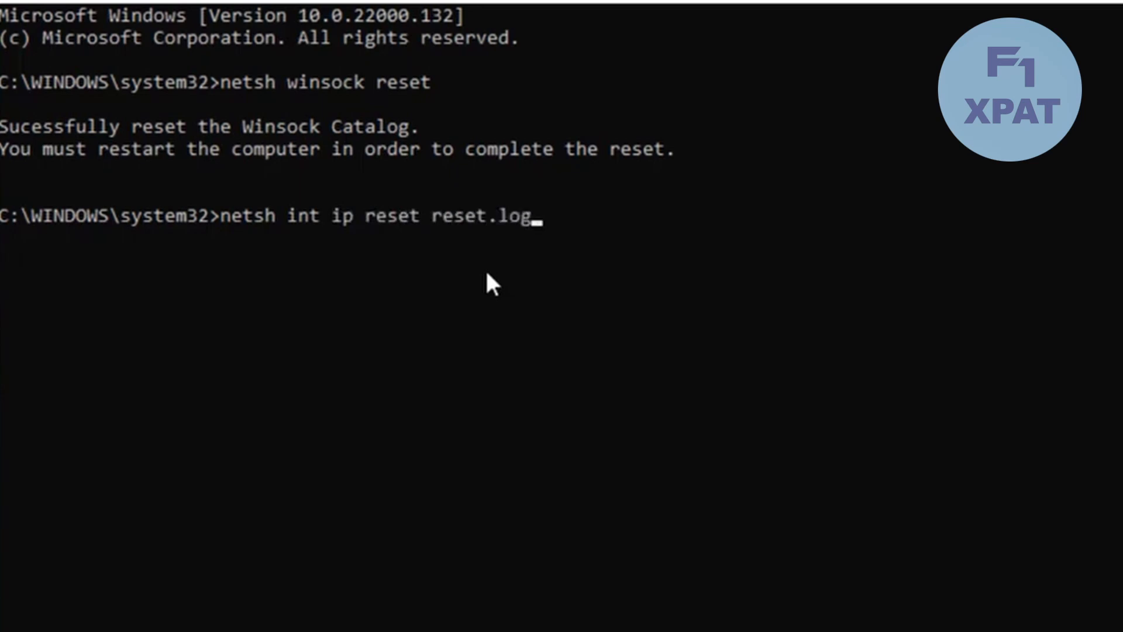
key("Return")
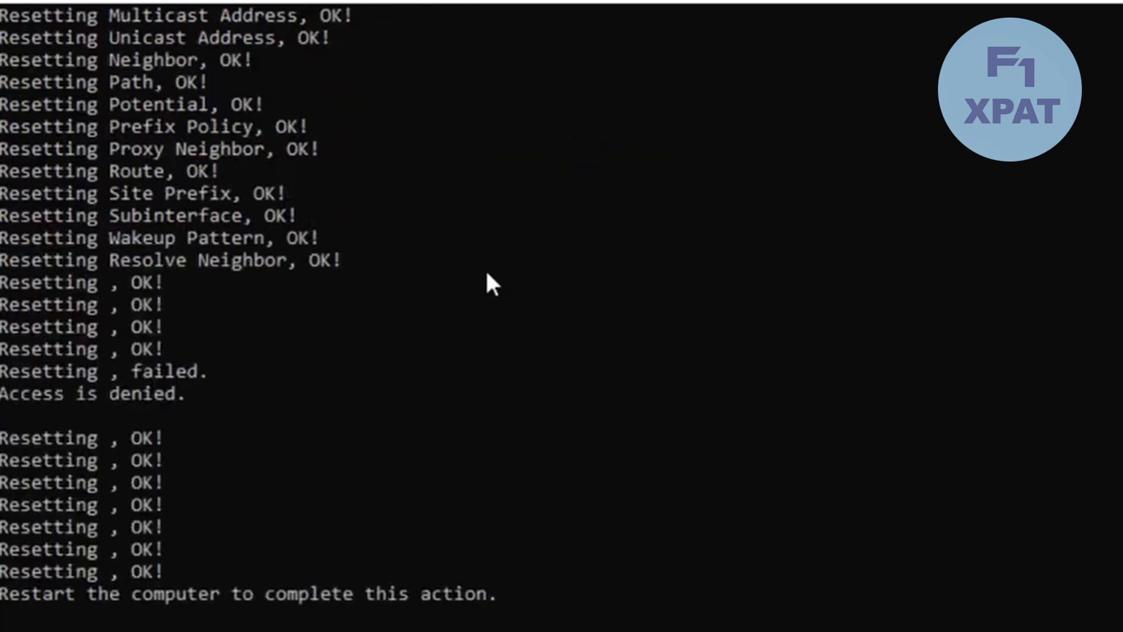
Step: Flush the DNS resolver cache with "ipconfig /flushdns" and exit the command window
type("ipconfig")
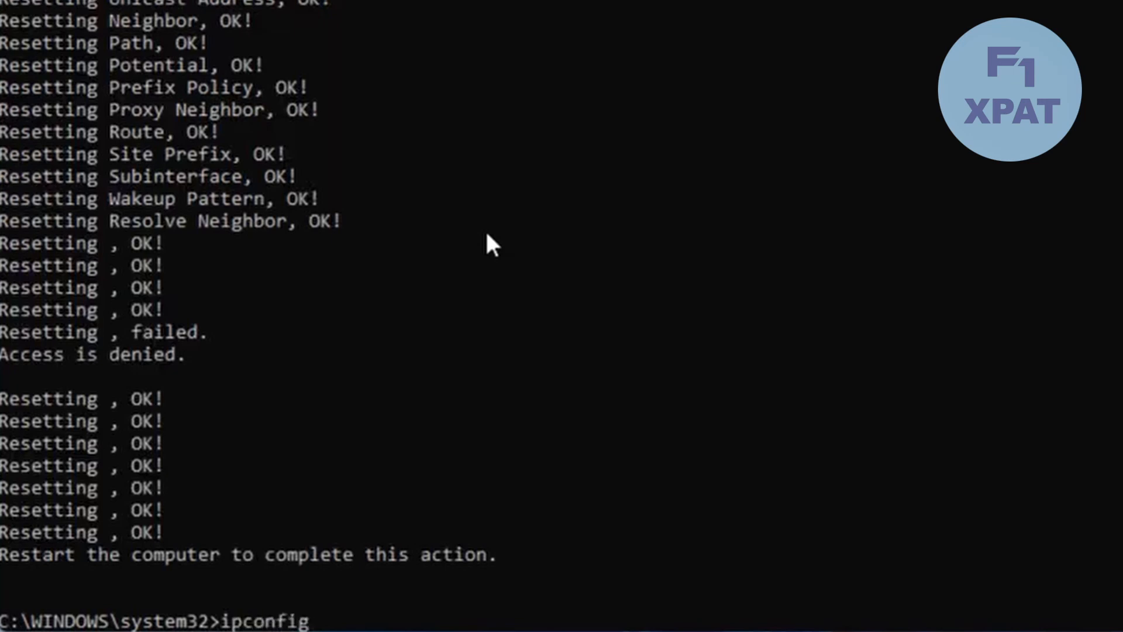
type(" /flushdns")
key("Return")
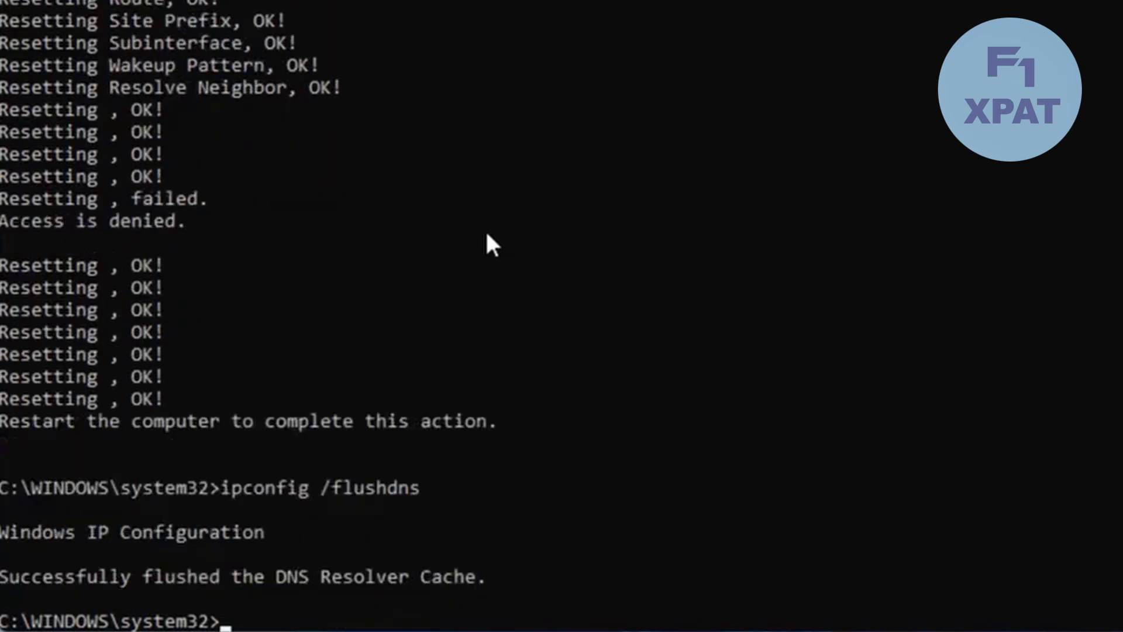
type("exit")
key("Return")
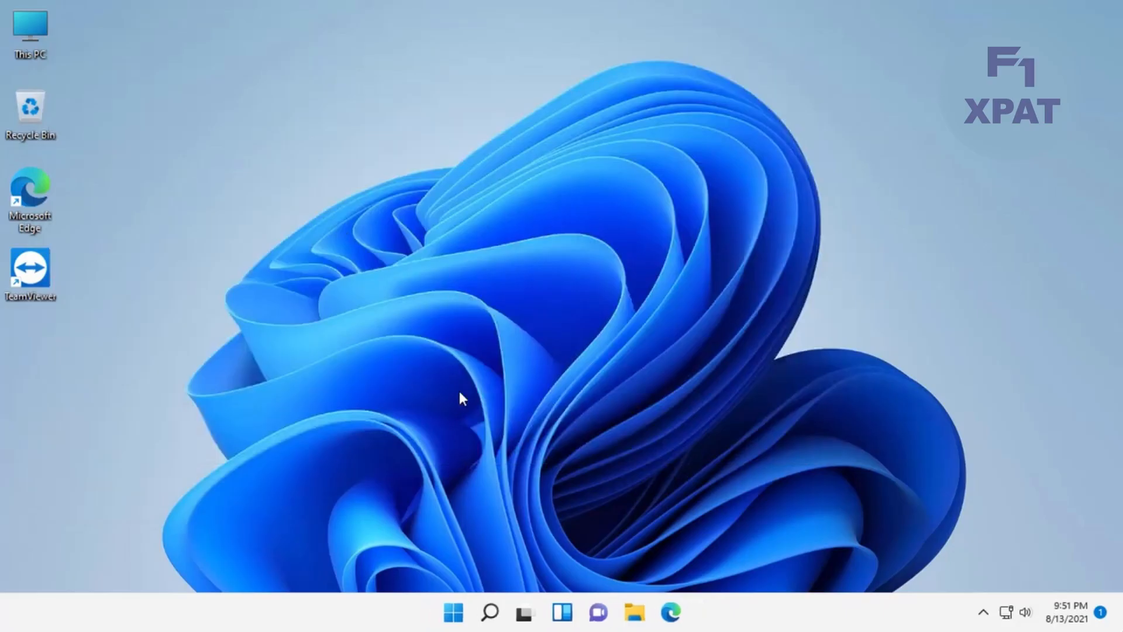
Step: Restart the computer to complete the network resets
left_click(454, 611)
left_click(767, 557)
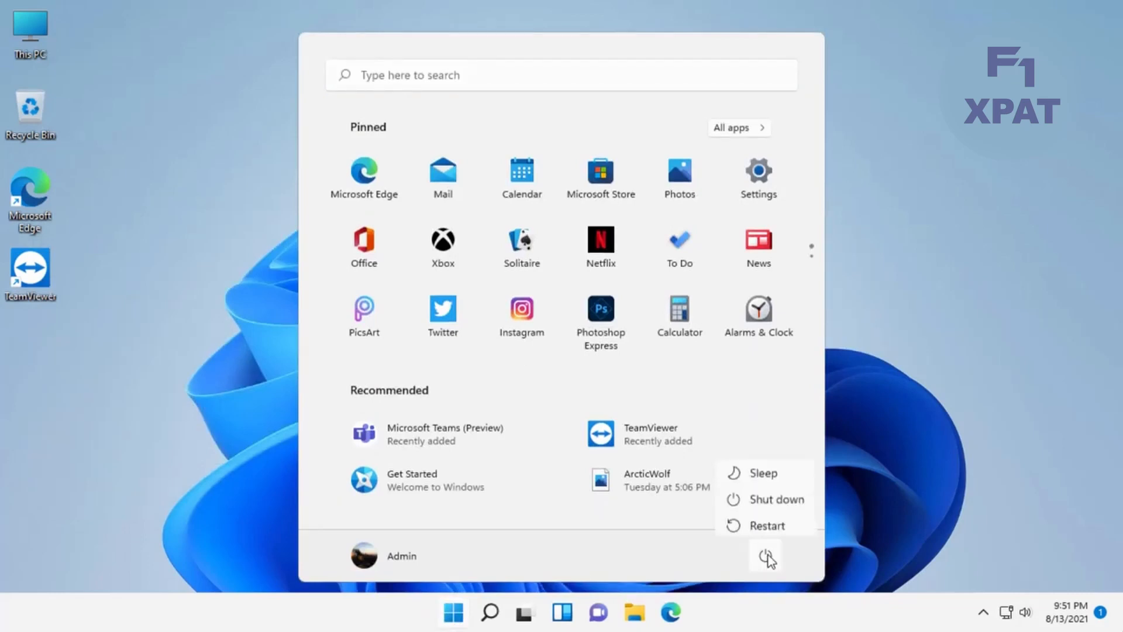
left_click(769, 524)
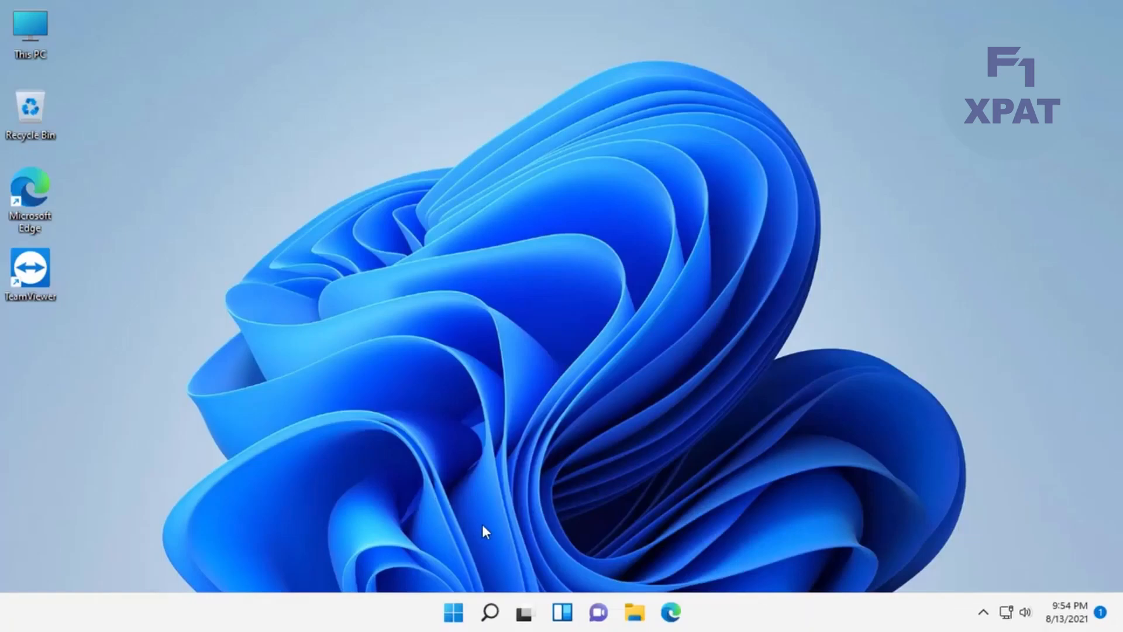
Step: In the Settings app, go to the advanced network settings and open more network adapter options
left_click(456, 612)
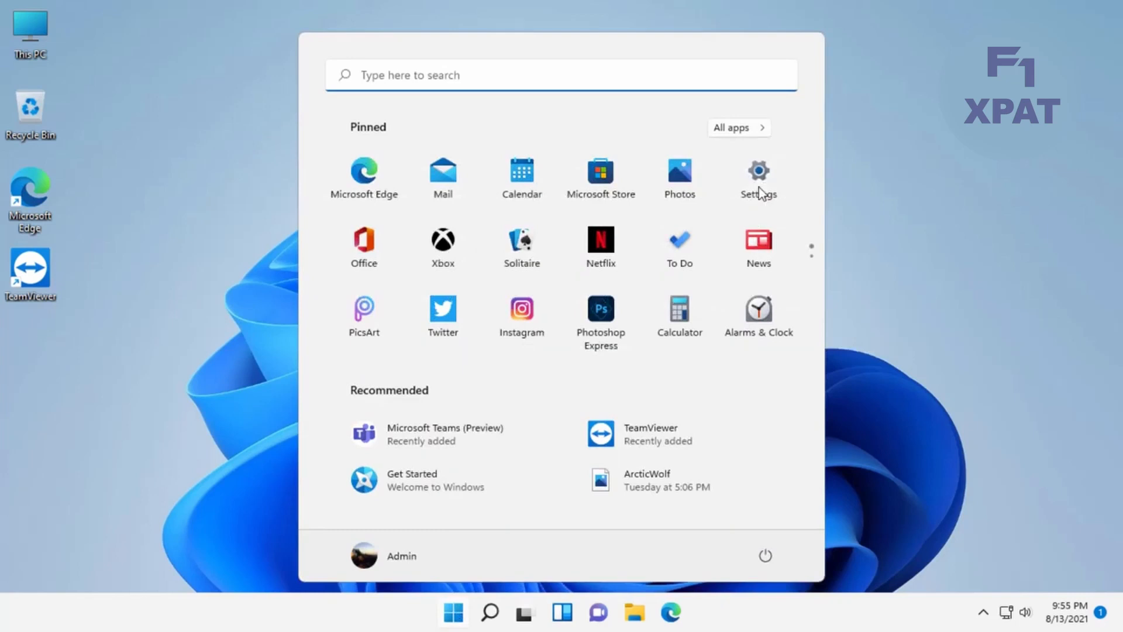
left_click(759, 187)
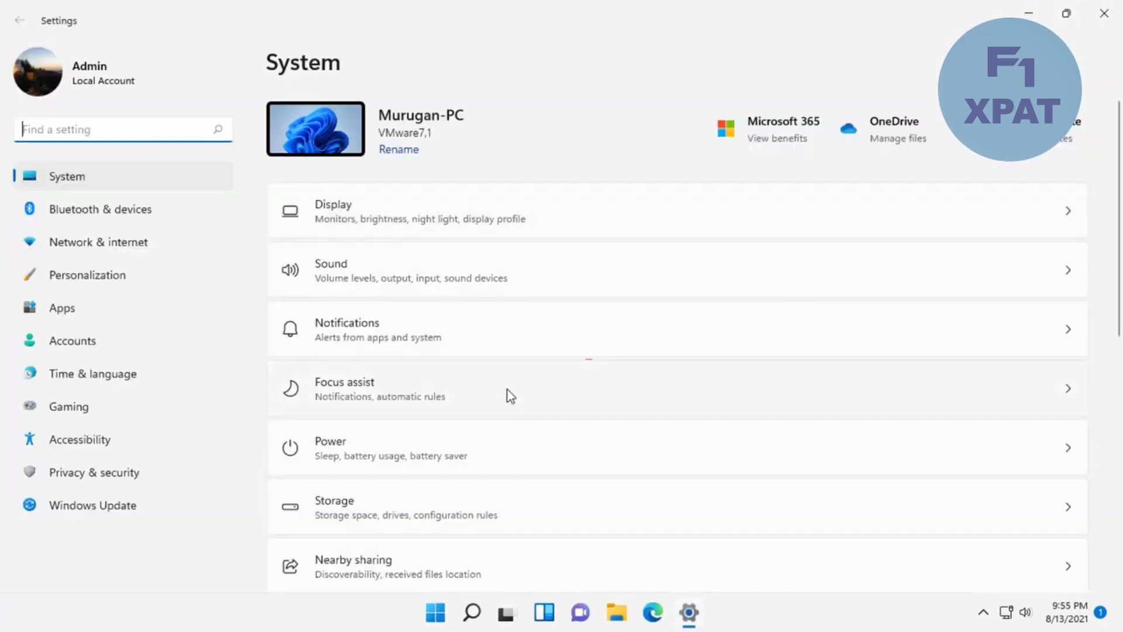
left_click(69, 244)
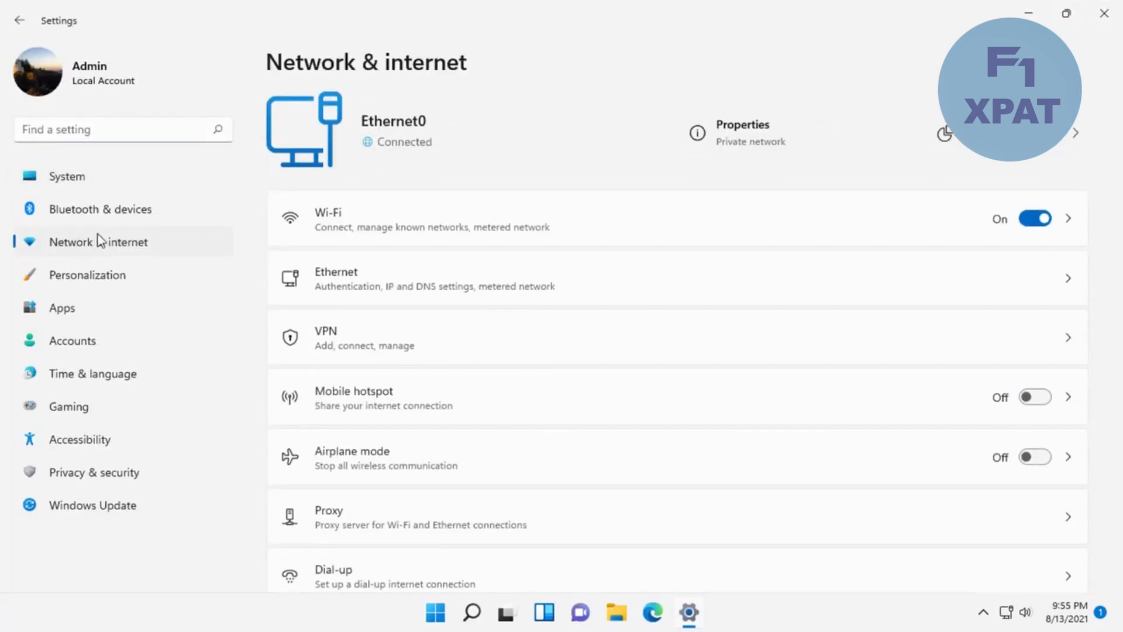
scroll(518, 400, "down", 1)
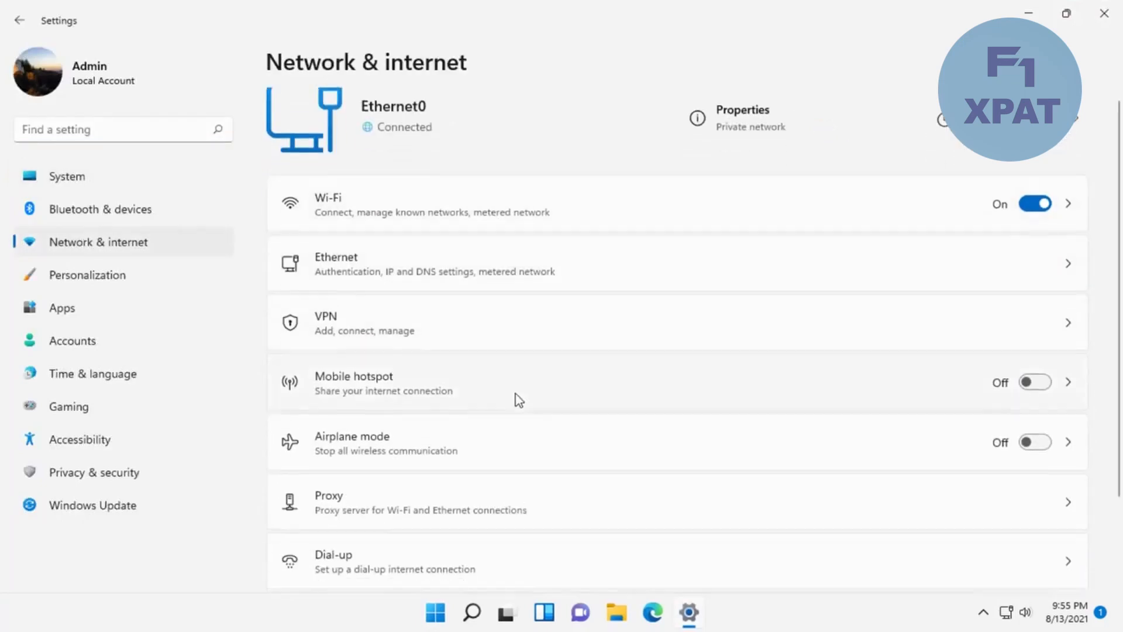
scroll(515, 394, "down", 3)
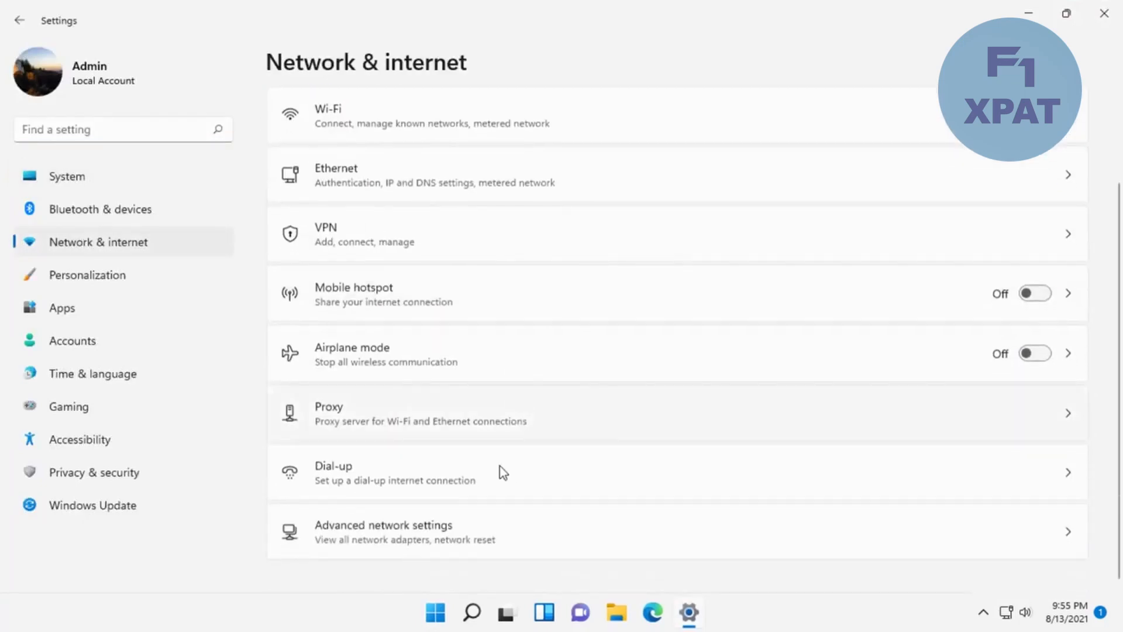
left_click(451, 525)
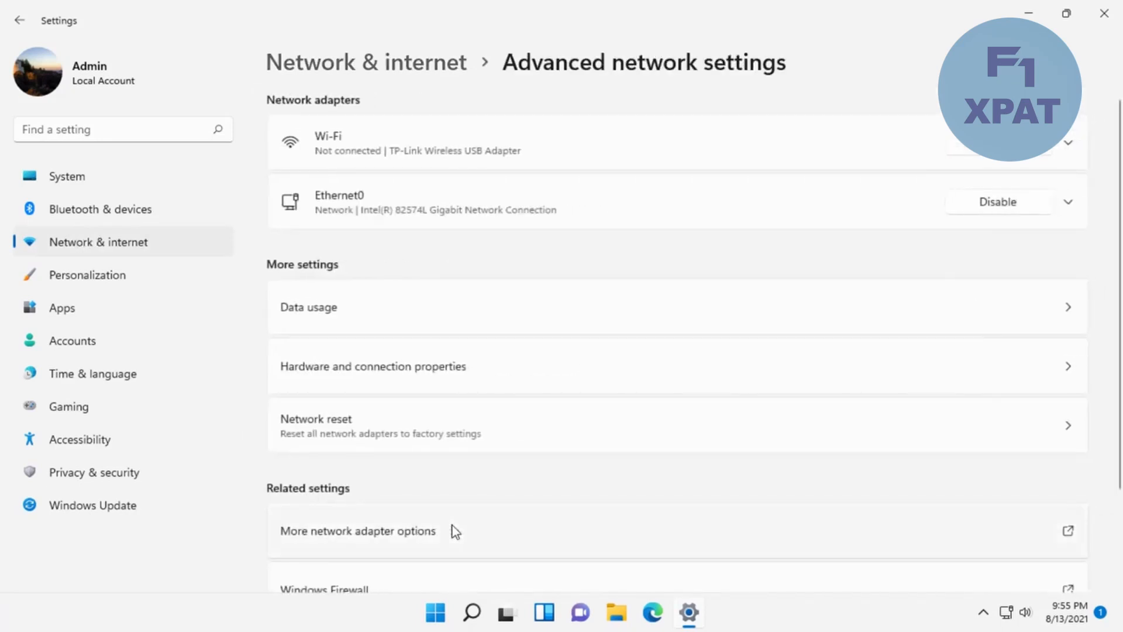
scroll(451, 525, "down", 2)
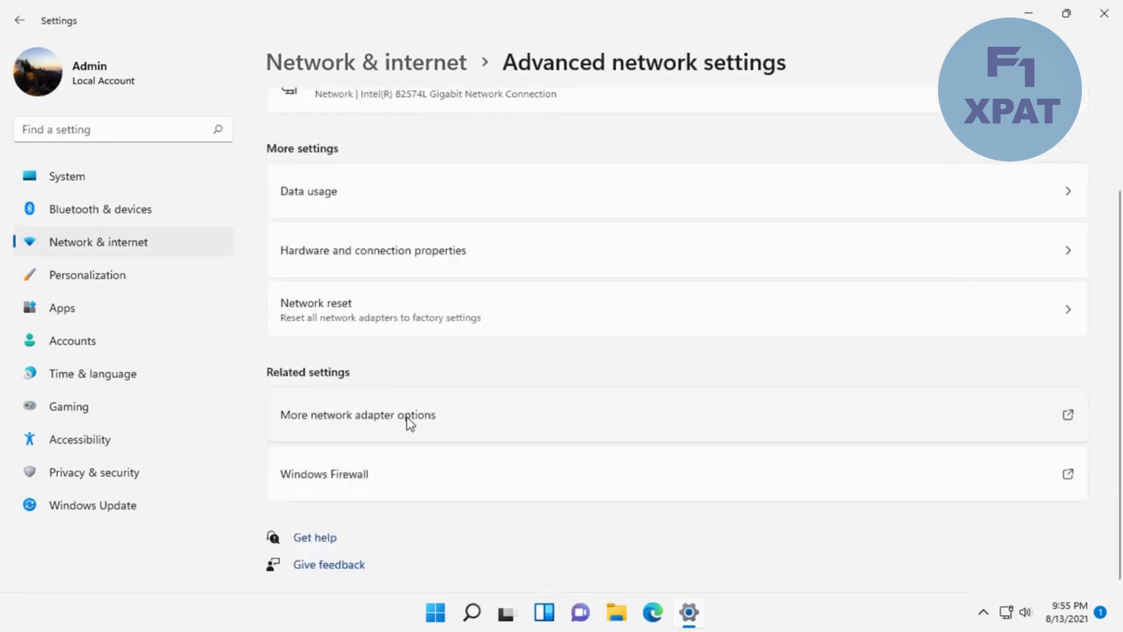
left_click(410, 421)
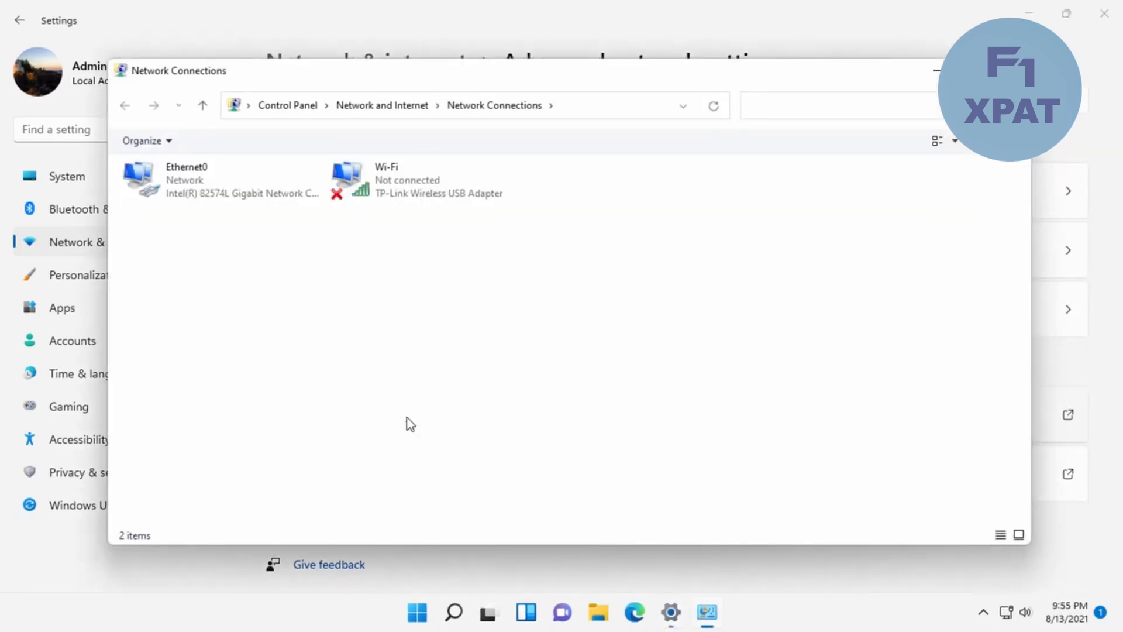
Step: Open the Internet Protocol Version 4 (TCP/IPv4) properties of the Wi-Fi adapter
left_click(395, 190)
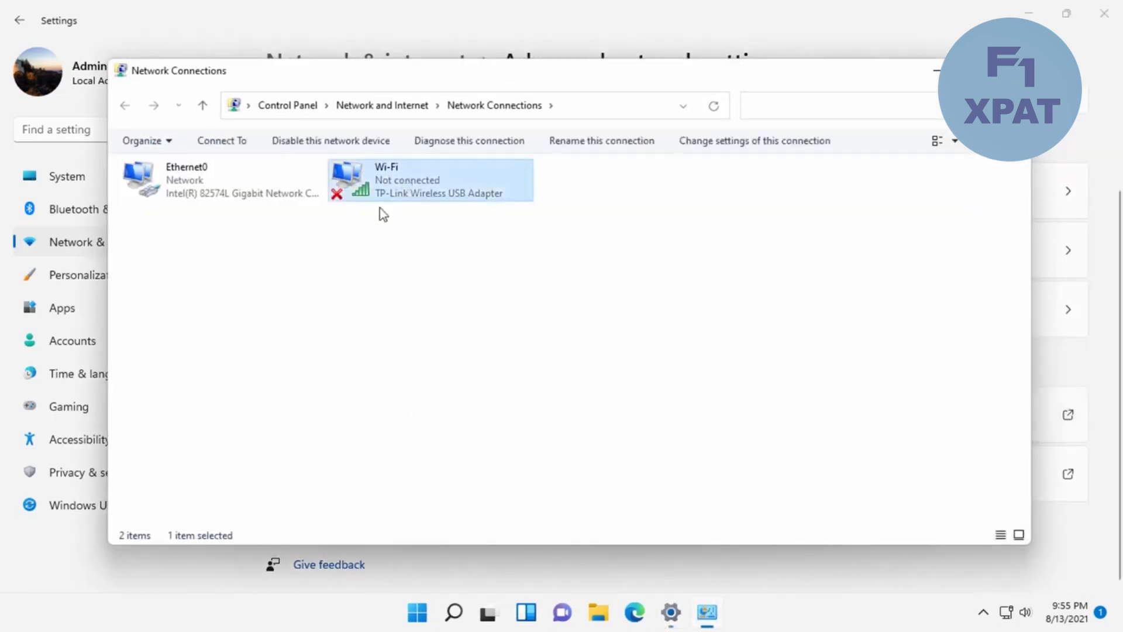
right_click(448, 179)
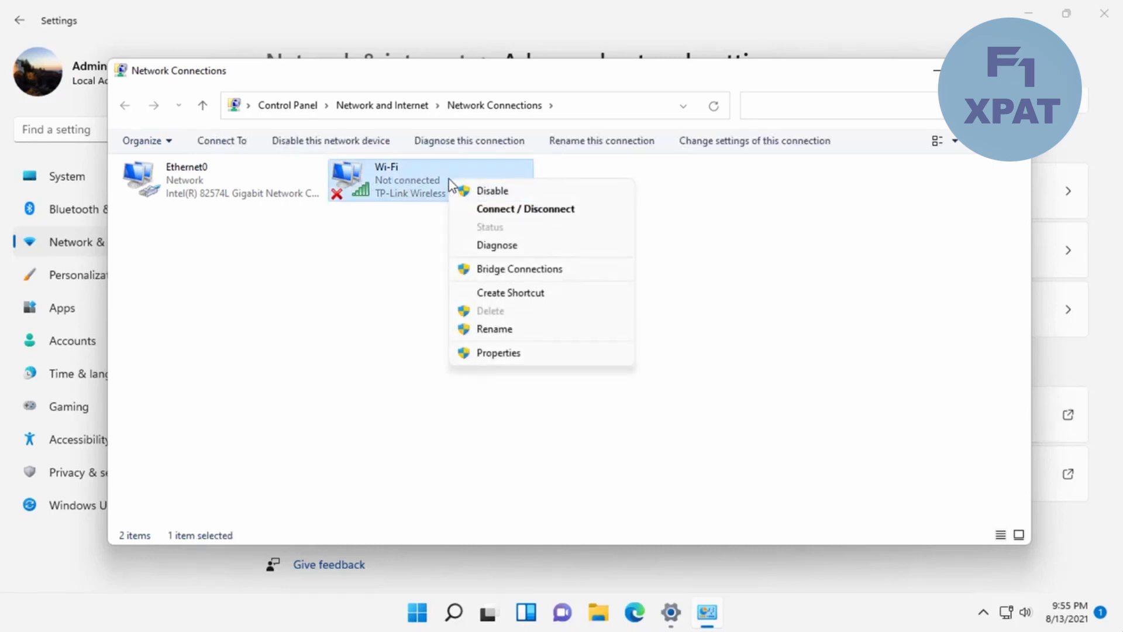
left_click(490, 353)
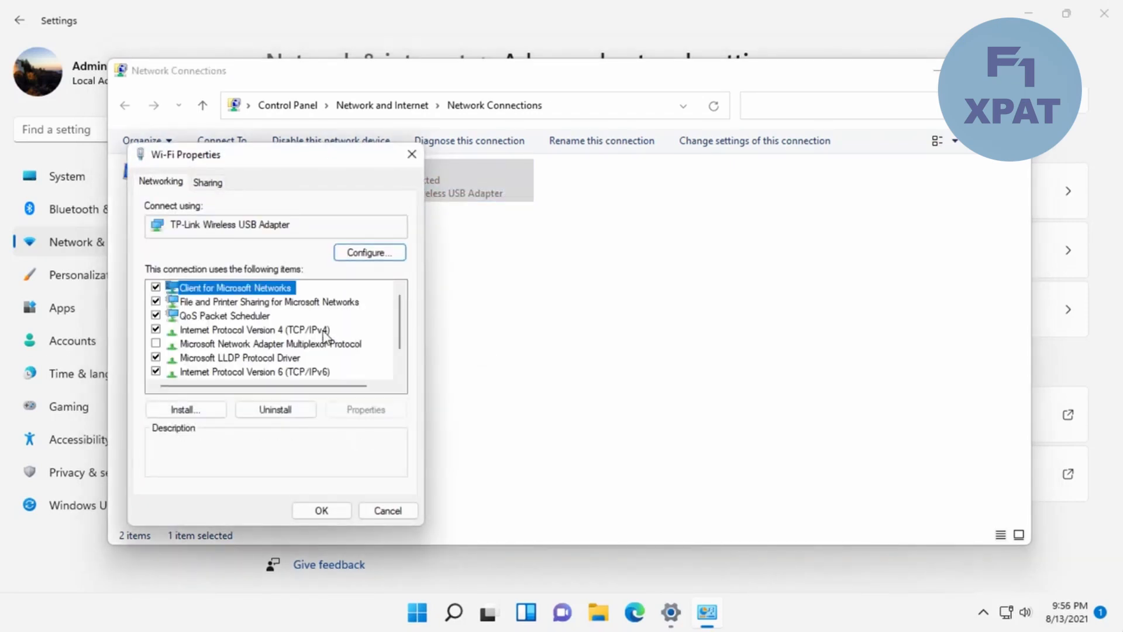
left_click(325, 330)
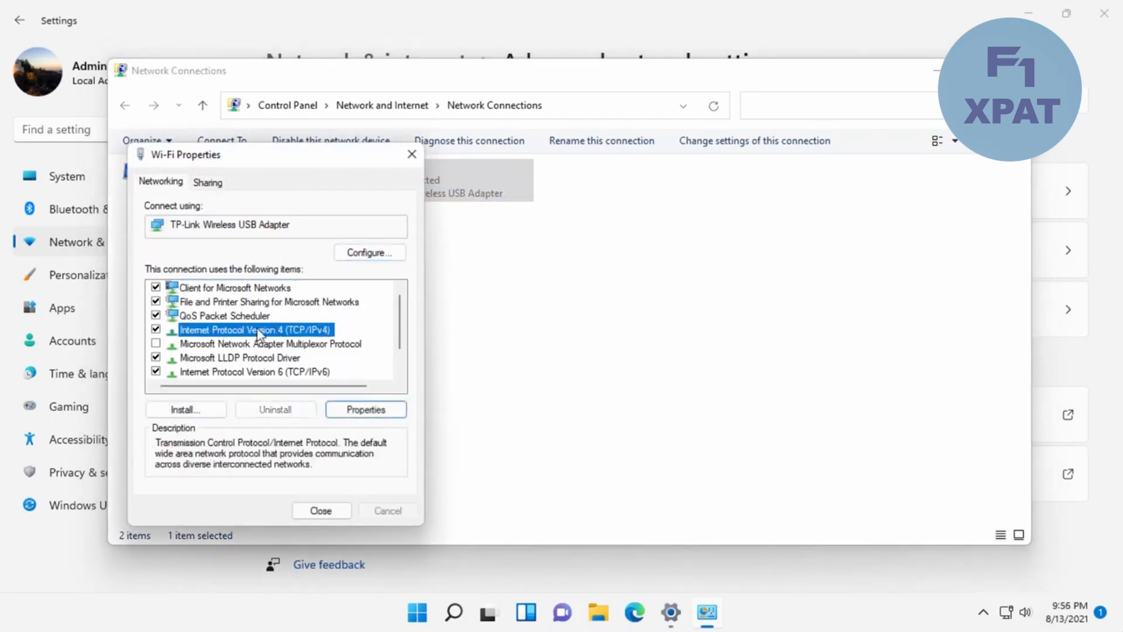
left_click(368, 412)
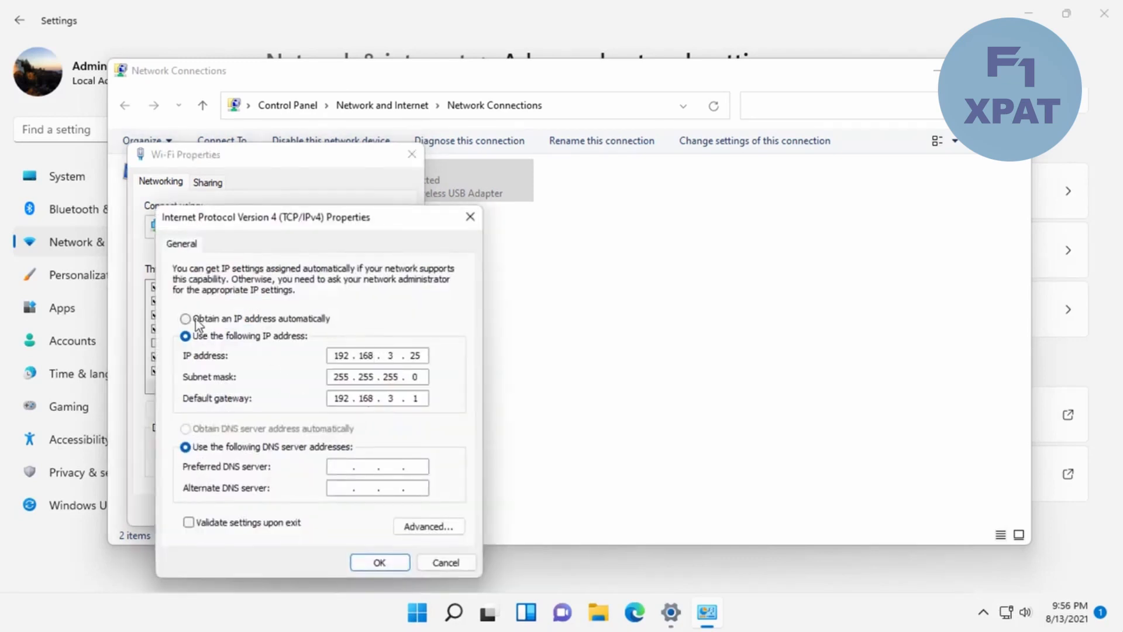
Step: Set the Wi-Fi adapter's IPv4 configuration to obtain both the IP address and DNS server address automatically, and close its properties
left_click(188, 319)
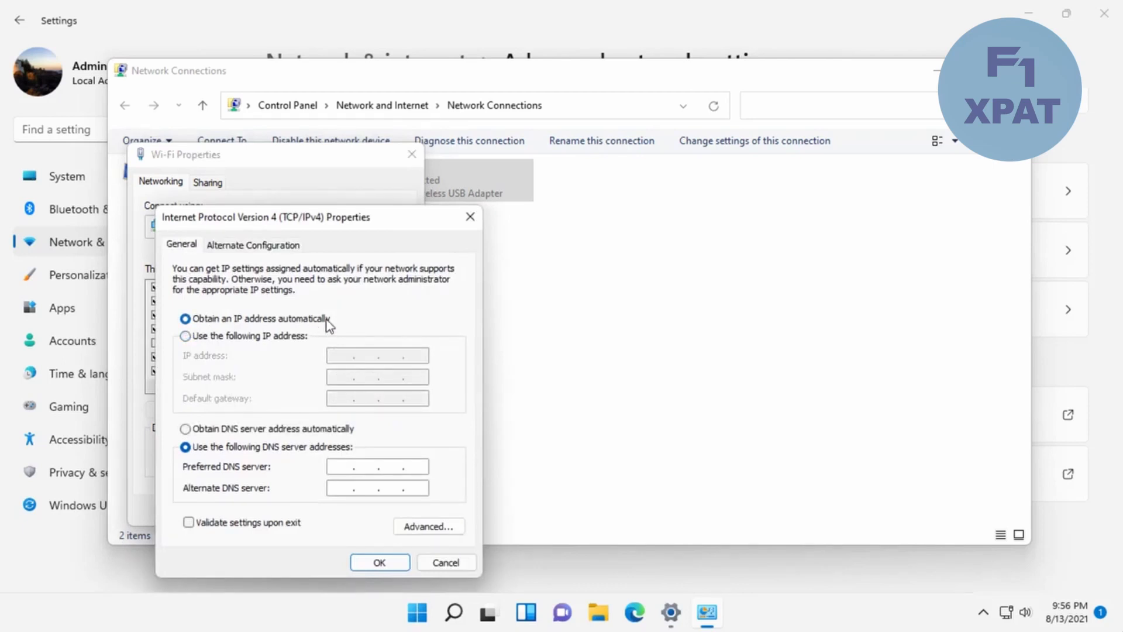
left_click(186, 428)
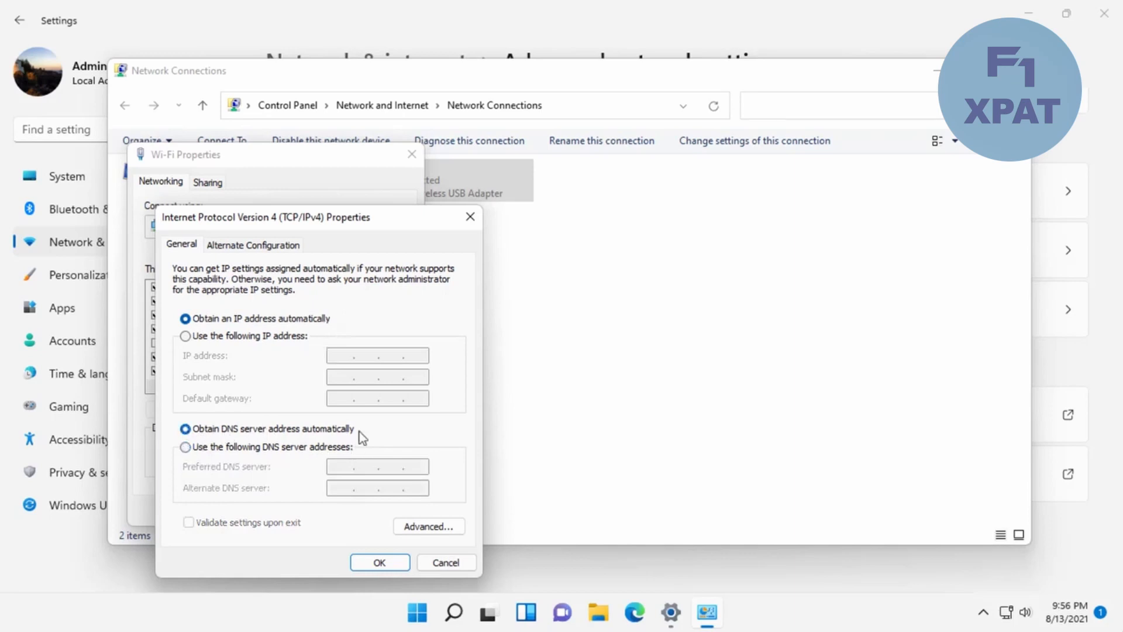
left_click(379, 562)
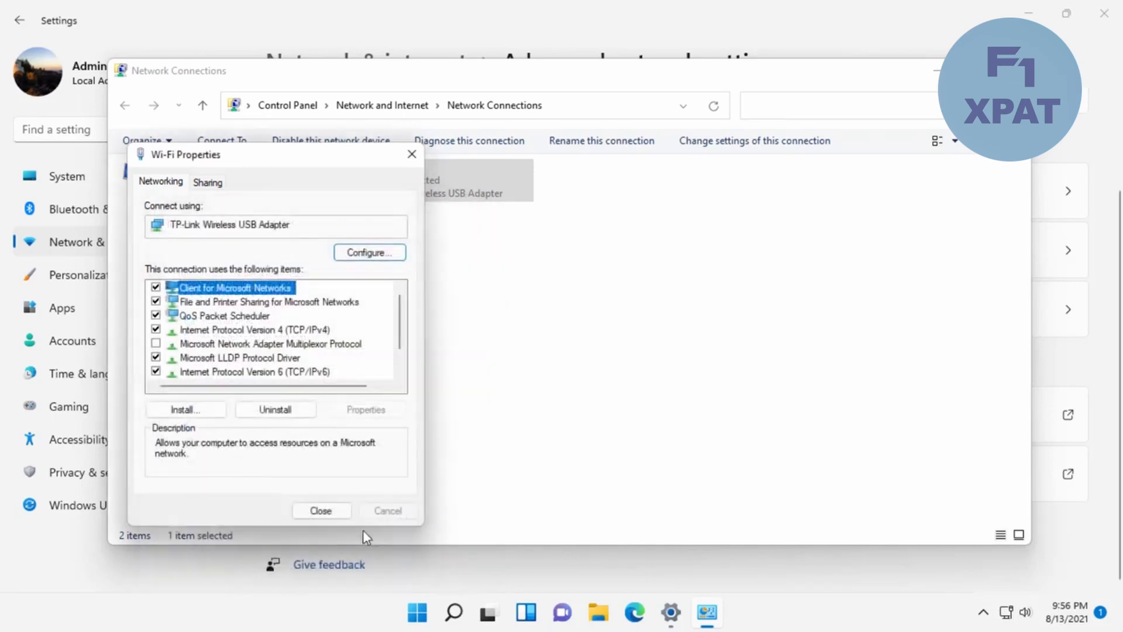
left_click(321, 511)
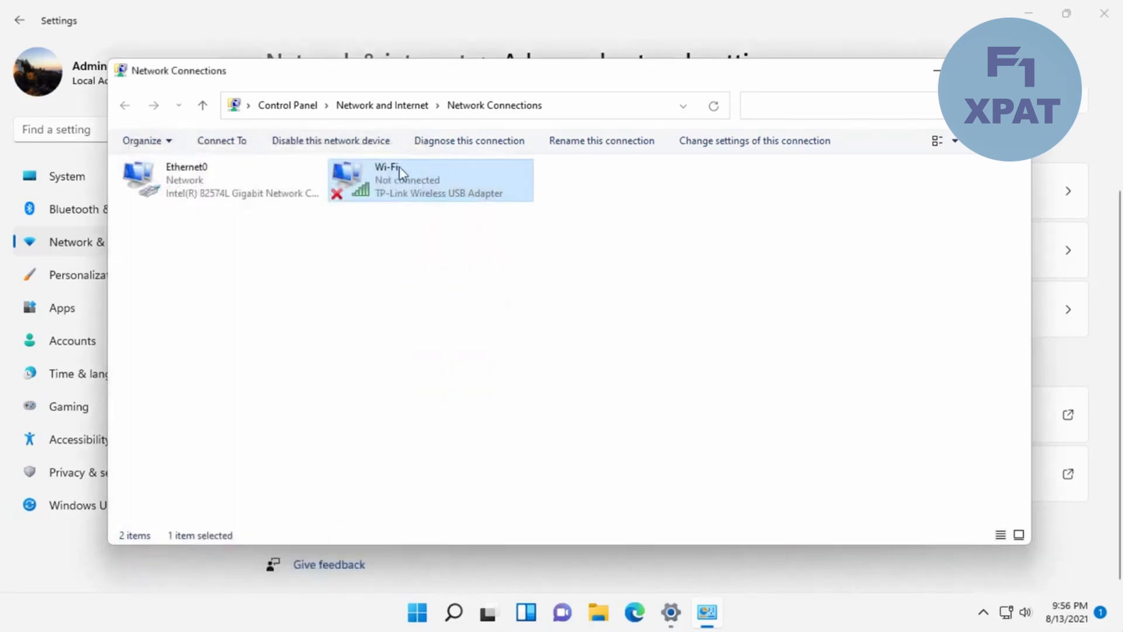
Step: Disable the Wi-Fi network adapter
right_click(406, 190)
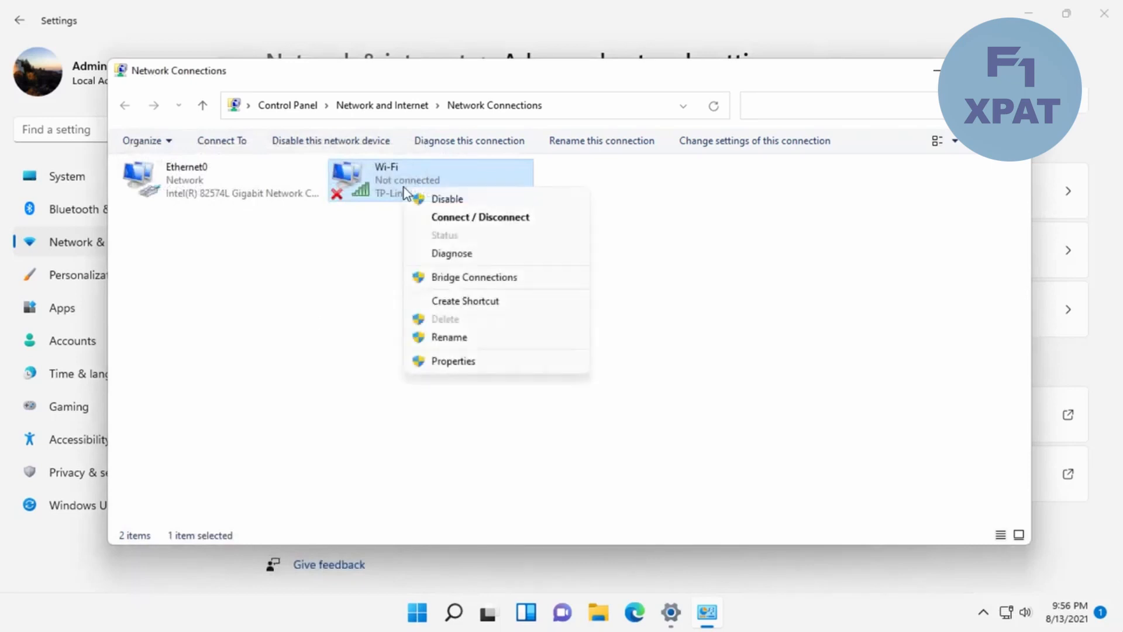
left_click(456, 199)
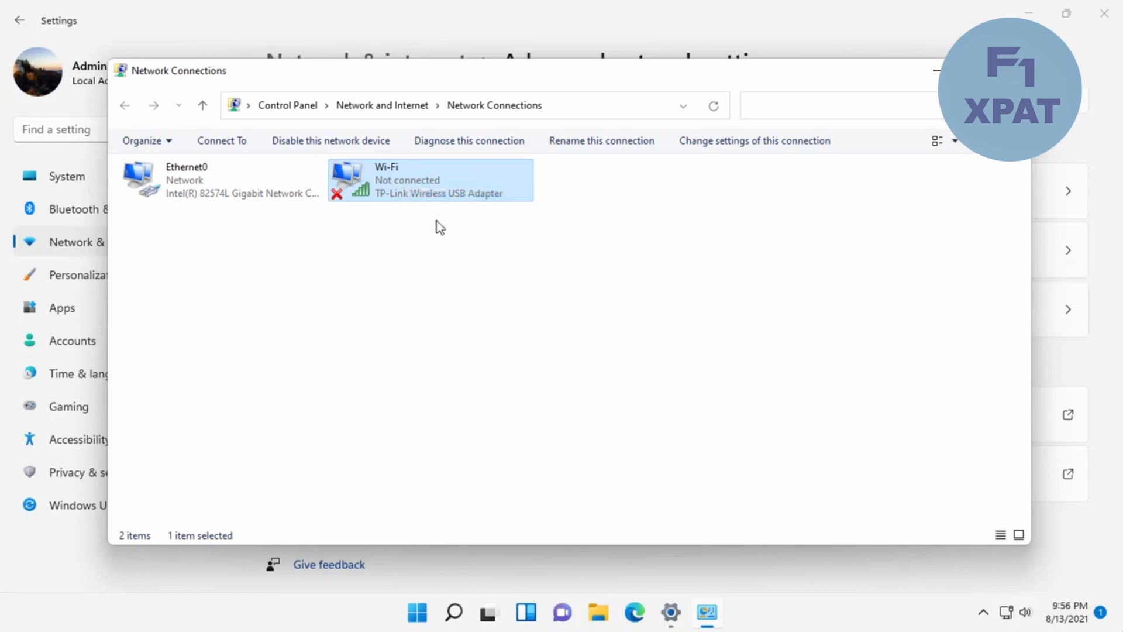
Step: Re-enable the disabled Wi-Fi network adapter in Network Connections
left_click(423, 233)
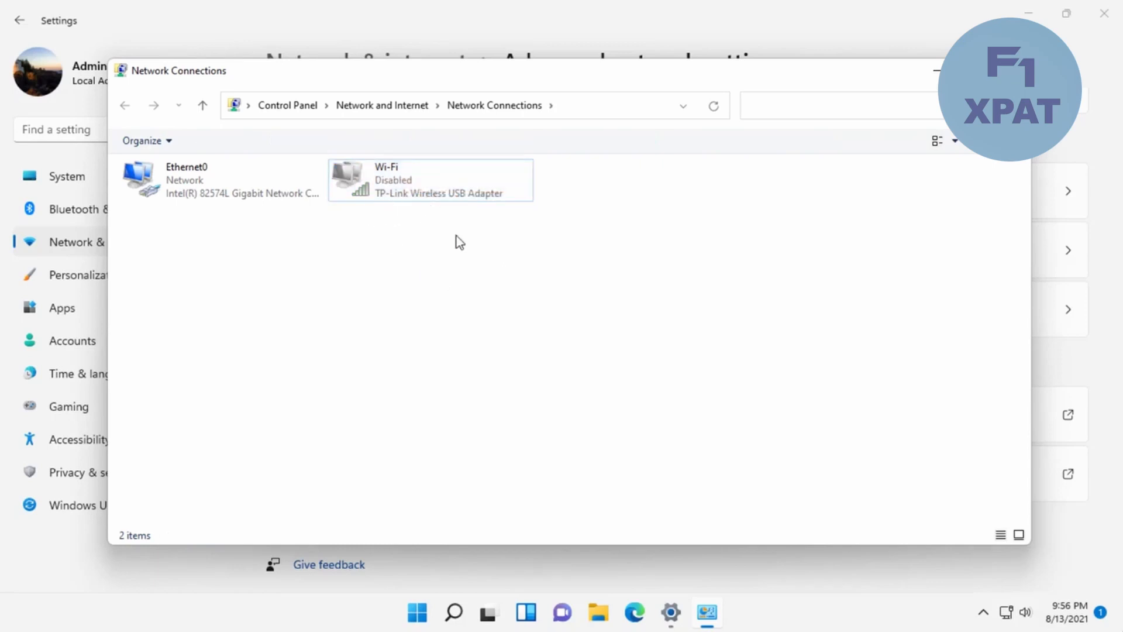
right_click(433, 180)
left_click(471, 194)
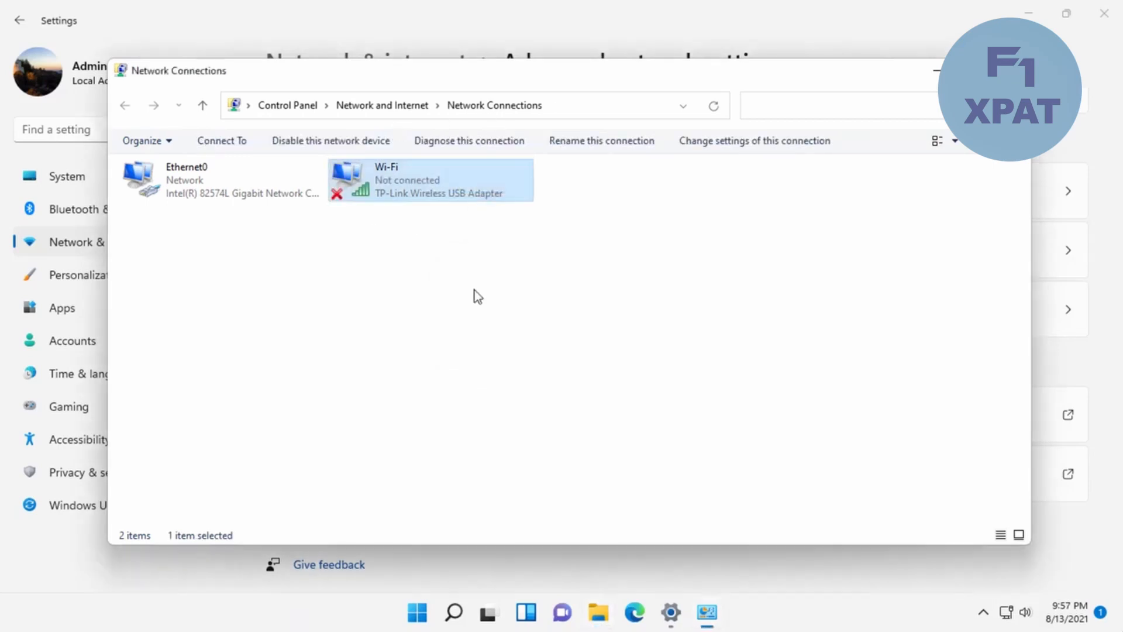
Step: Connect to the available secured Wi-Fi network, and close the Network Connections and Settings windows
left_click(1007, 617)
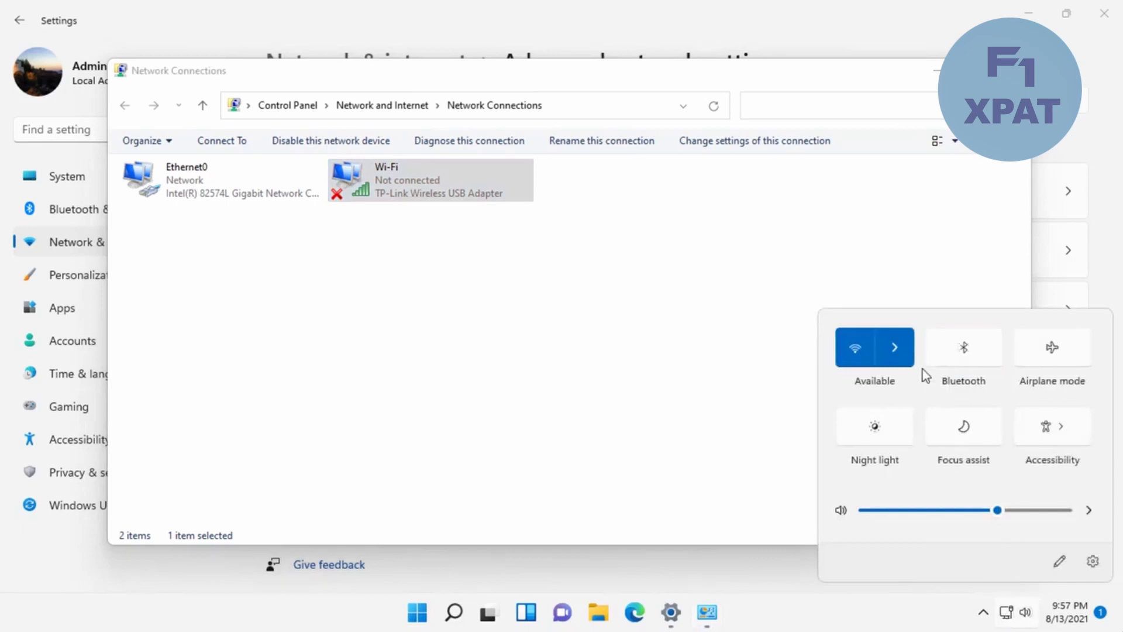
left_click(904, 352)
left_click(878, 323)
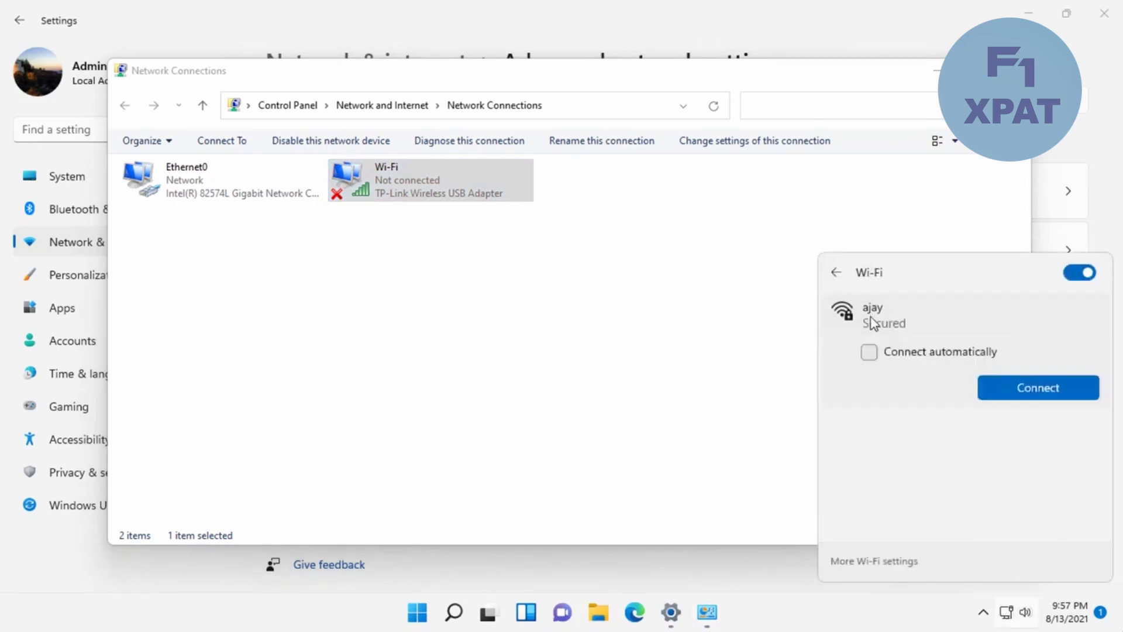
left_click(1034, 391)
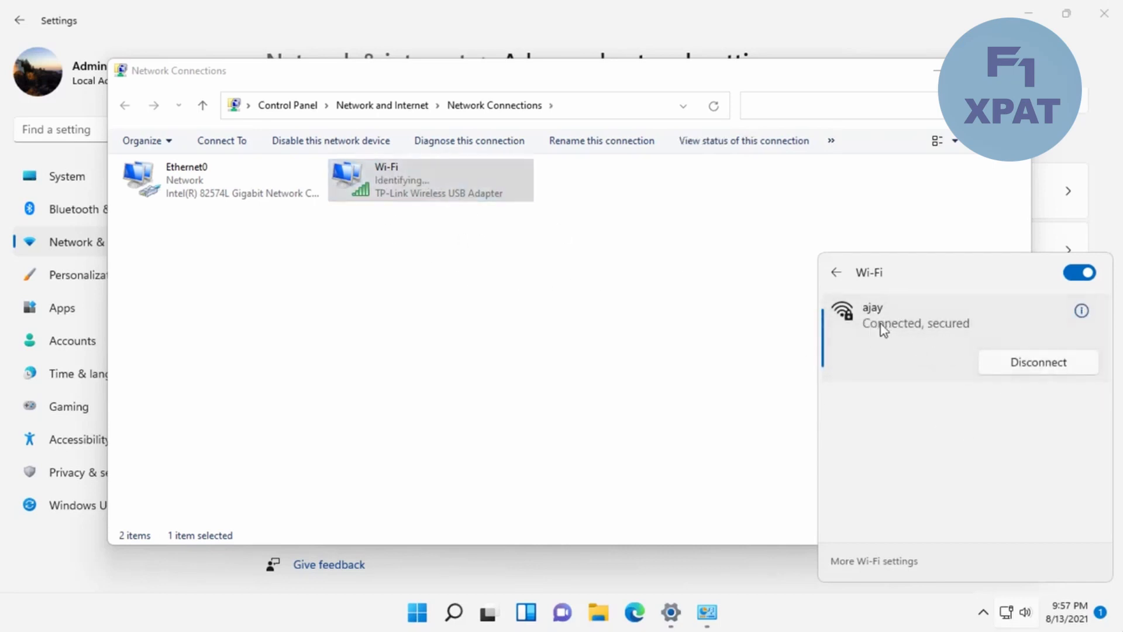
left_click(839, 204)
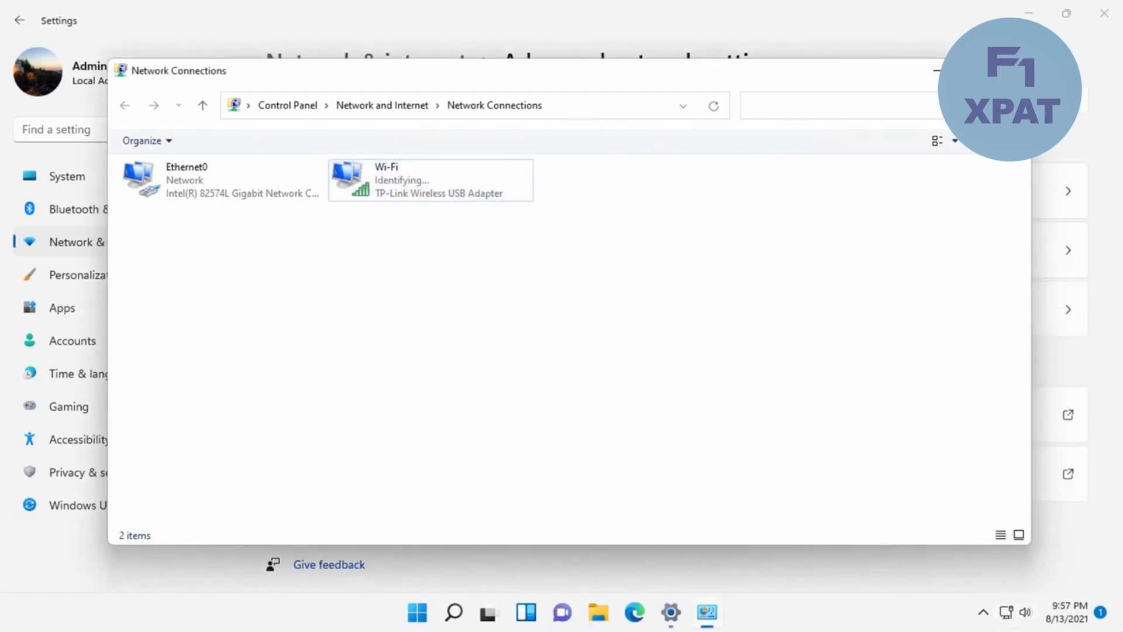
left_click(1015, 70)
left_click(1103, 13)
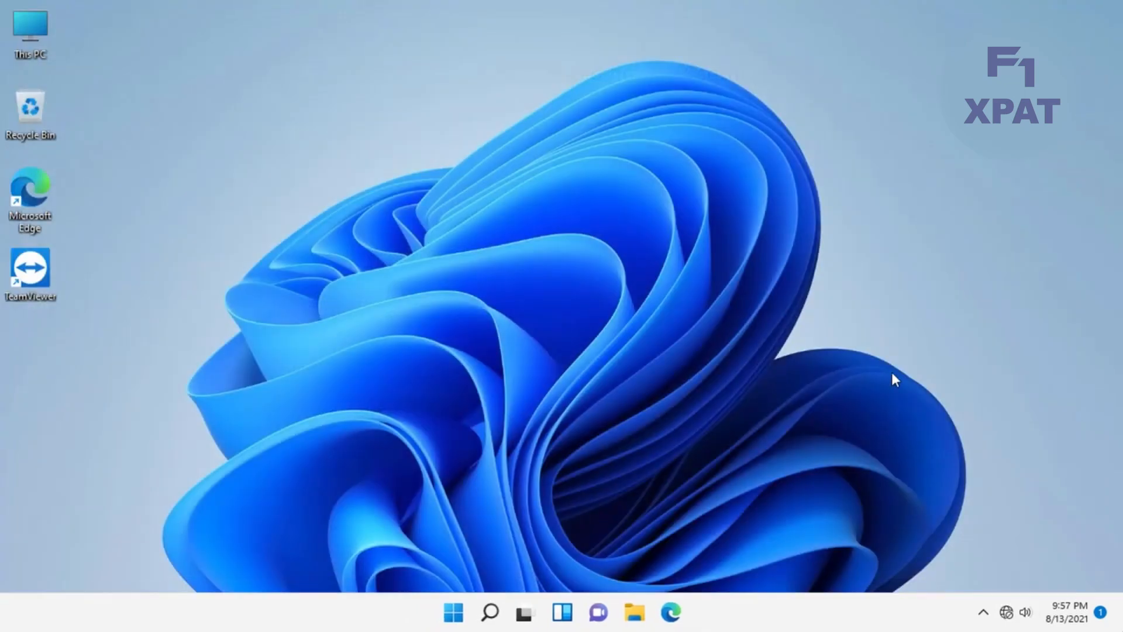
Step: Open the Network reset page of the advanced network settings in the Settings app
left_click(450, 610)
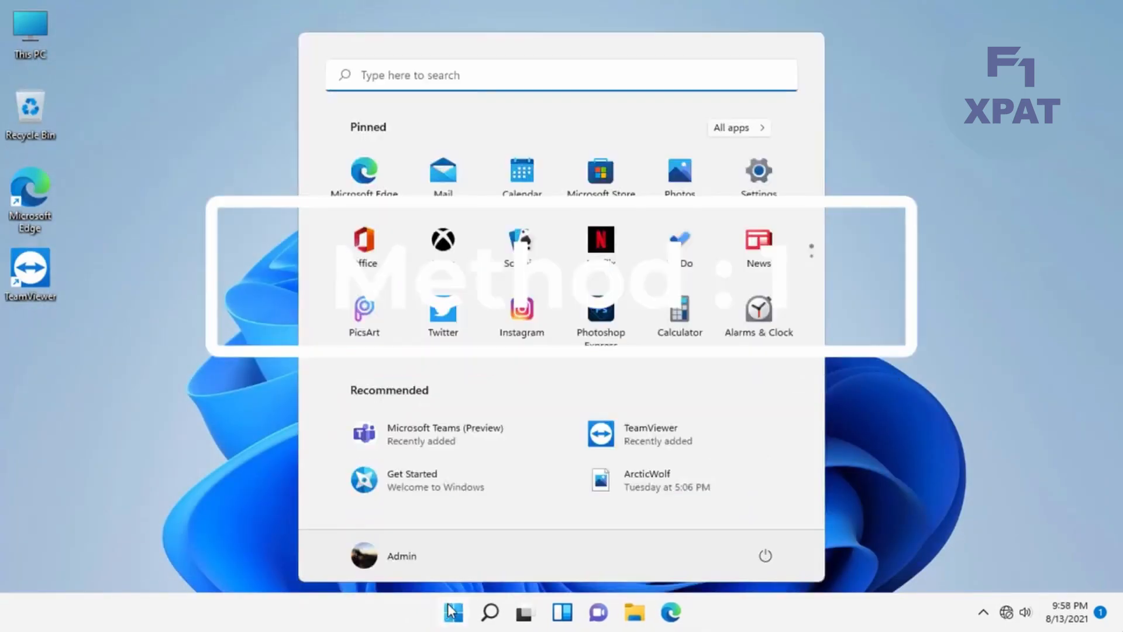
left_click(761, 188)
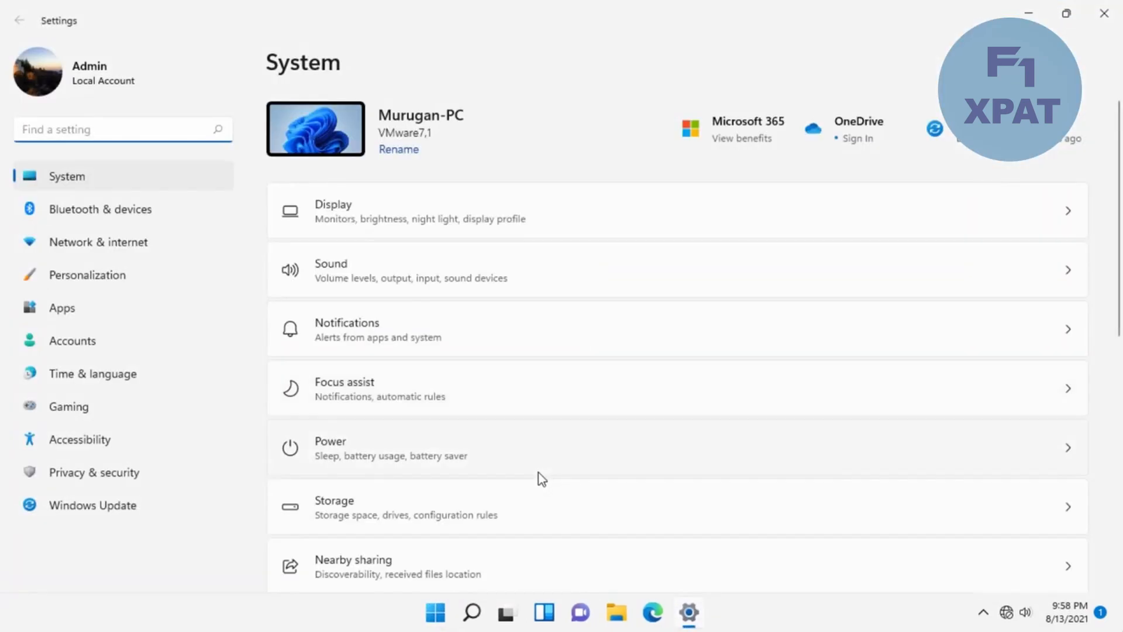
left_click(124, 247)
scroll(459, 416, "down", 3)
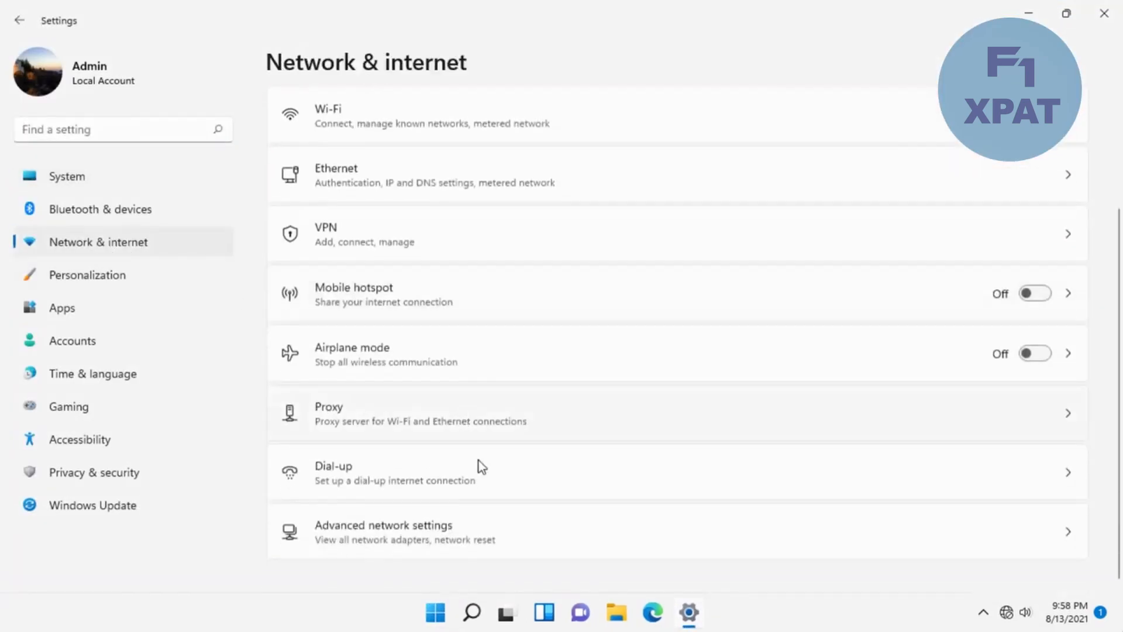
left_click(426, 535)
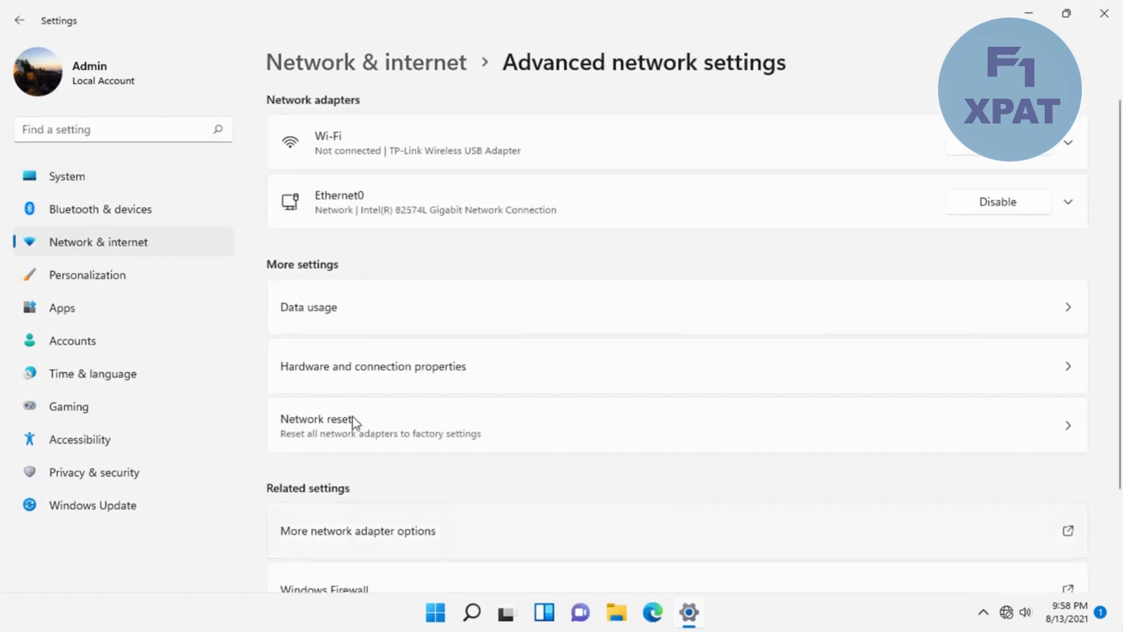
left_click(408, 429)
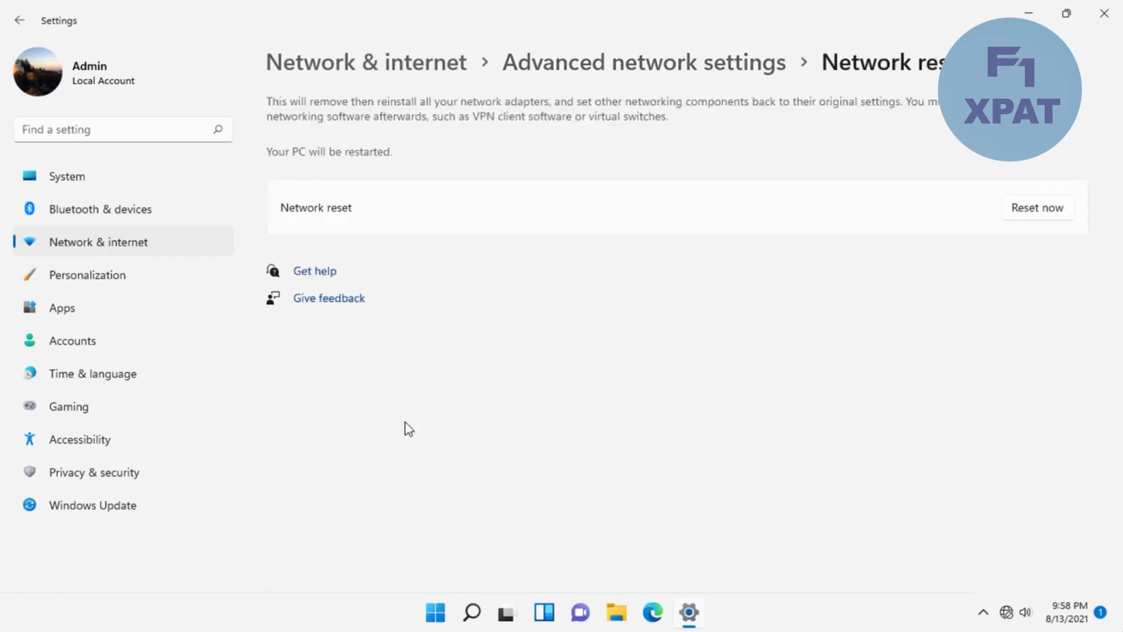
Step: Reset the network settings, confirming the reset and dismissing the sign-out notice
left_click(1055, 209)
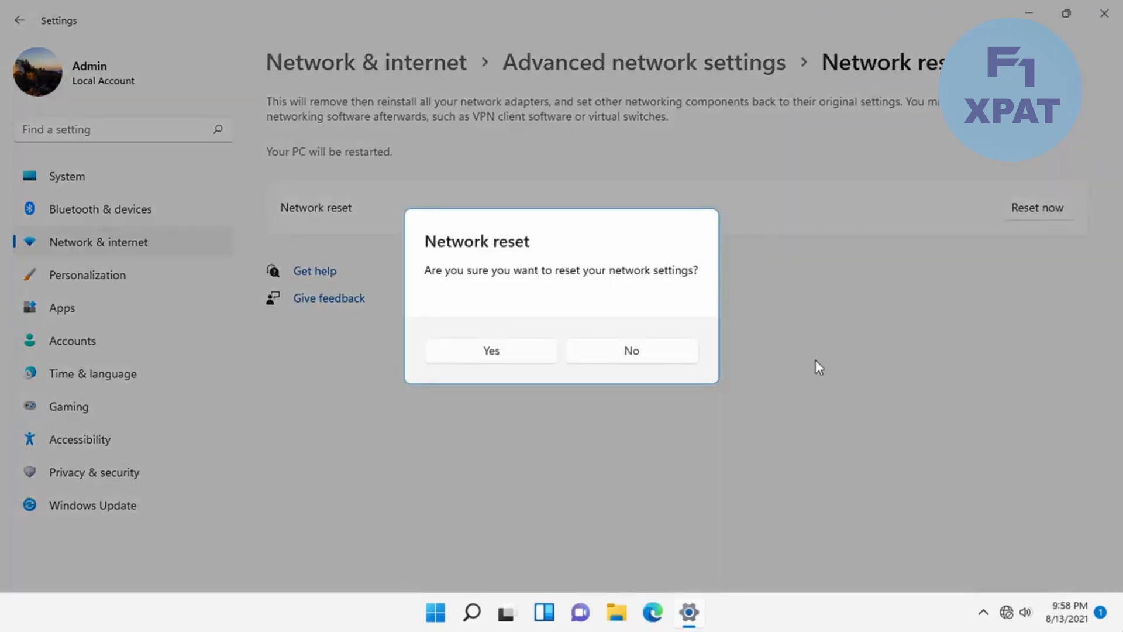
left_click(511, 352)
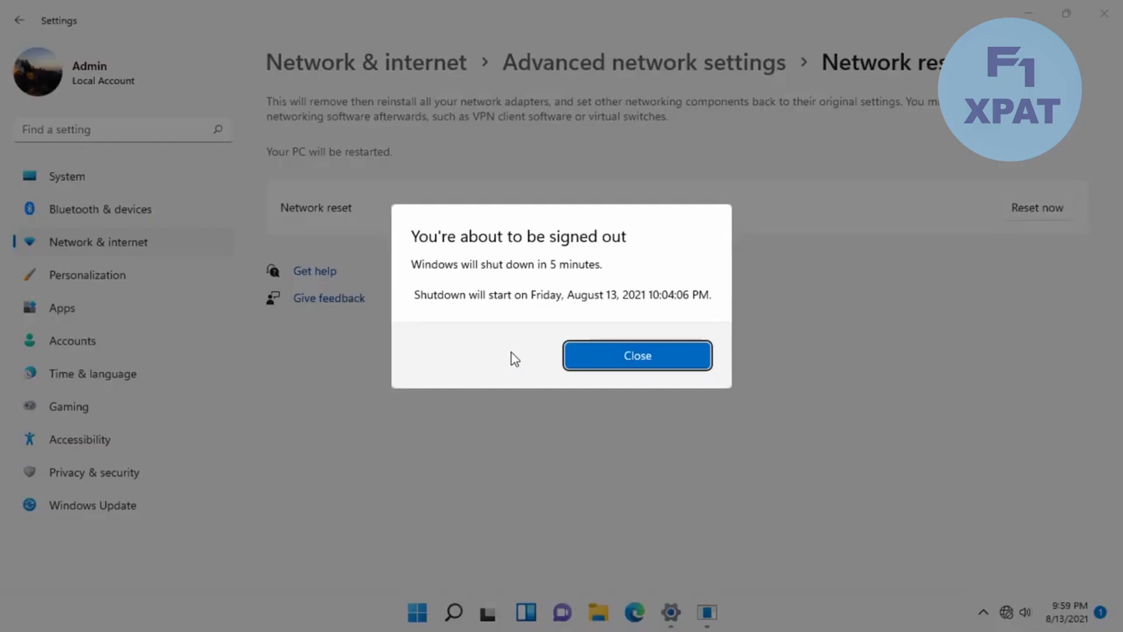
left_click(666, 365)
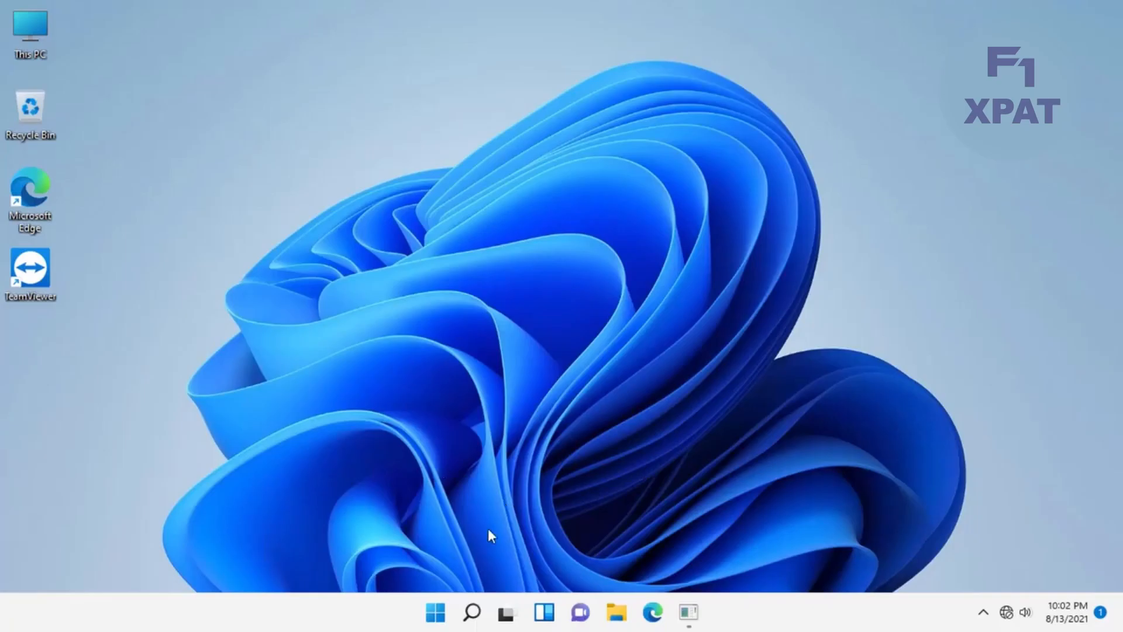
Step: Search Windows for "device manager", open Device Manager and expand the Network adapters category
left_click(475, 612)
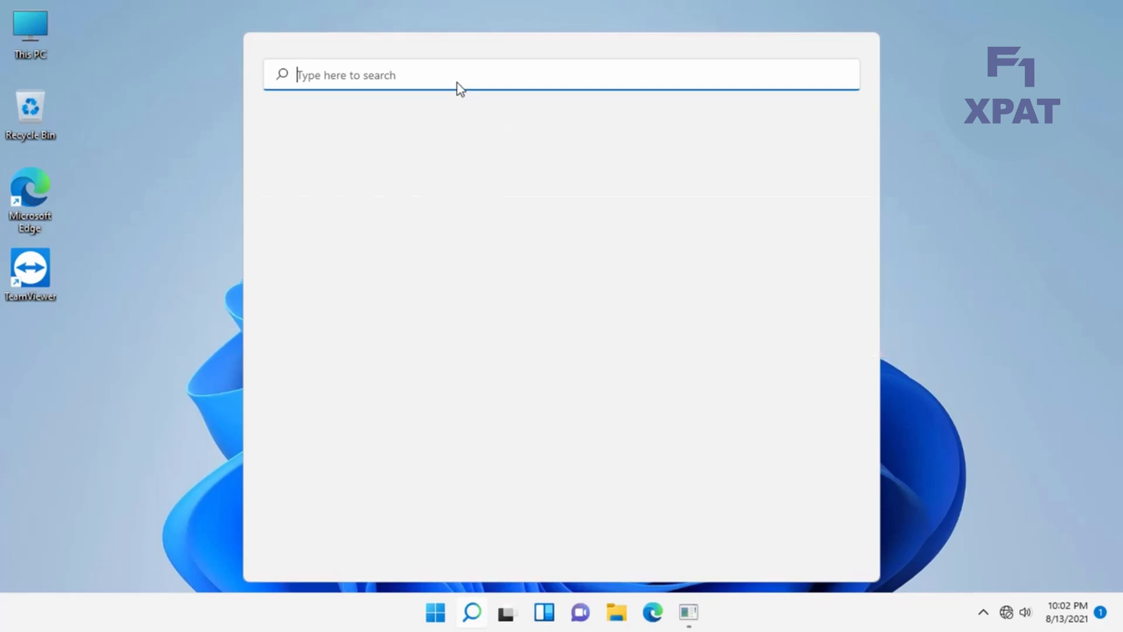
type("dev")
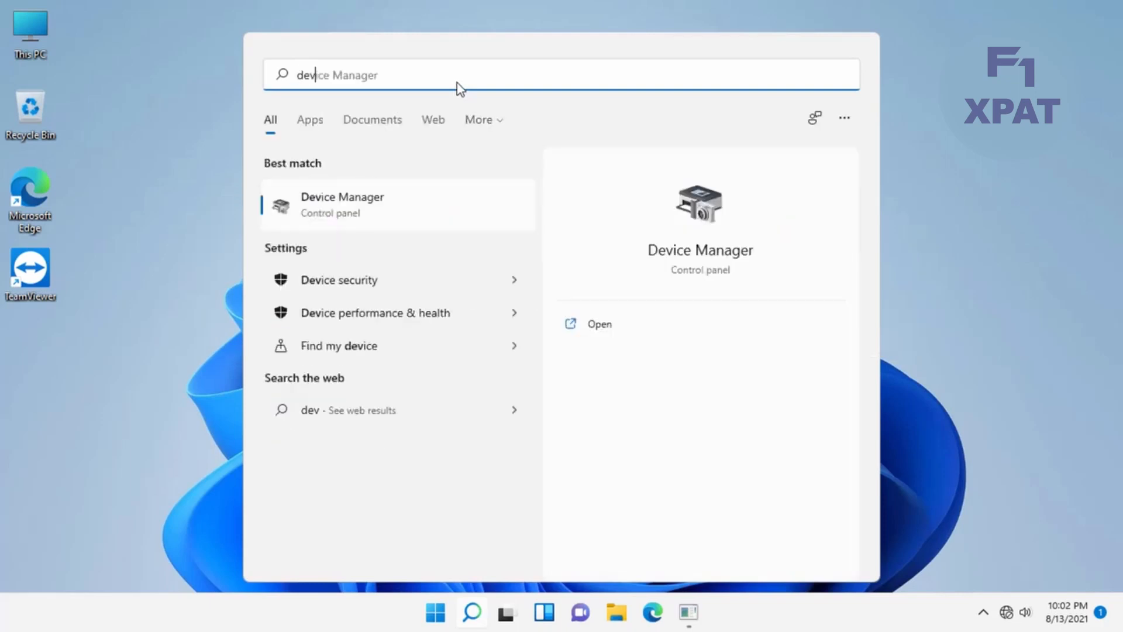
type("ice manager")
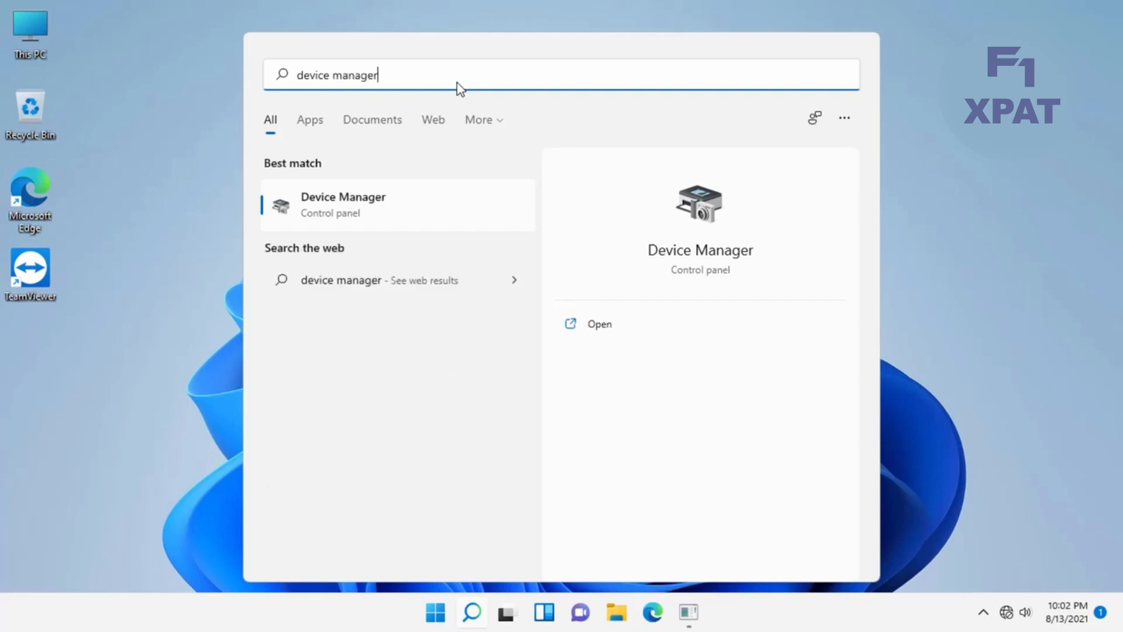
left_click(334, 212)
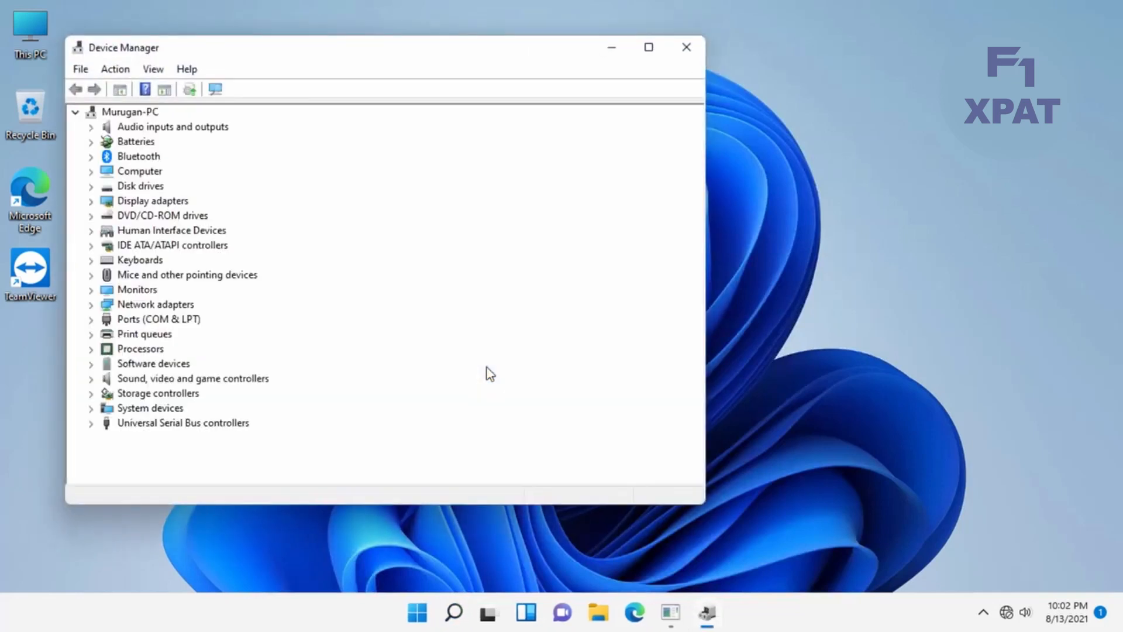
left_click(186, 304)
left_click(93, 304)
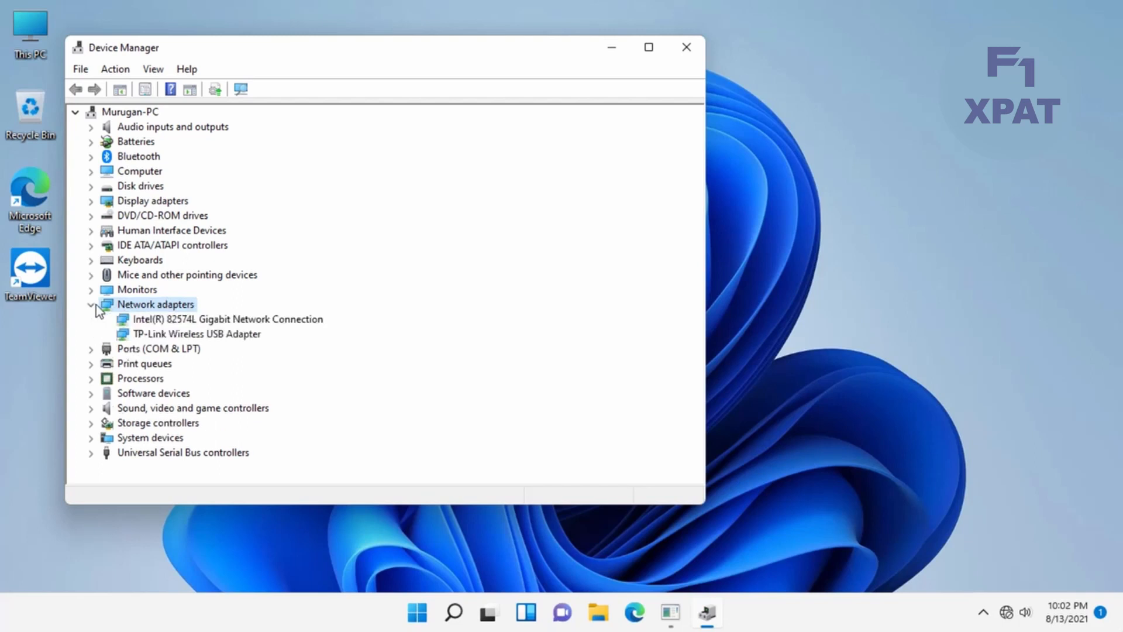
Step: Run an automatic driver update search for the TP-Link Wireless USB Adapter, and close the update wizard
left_click(216, 337)
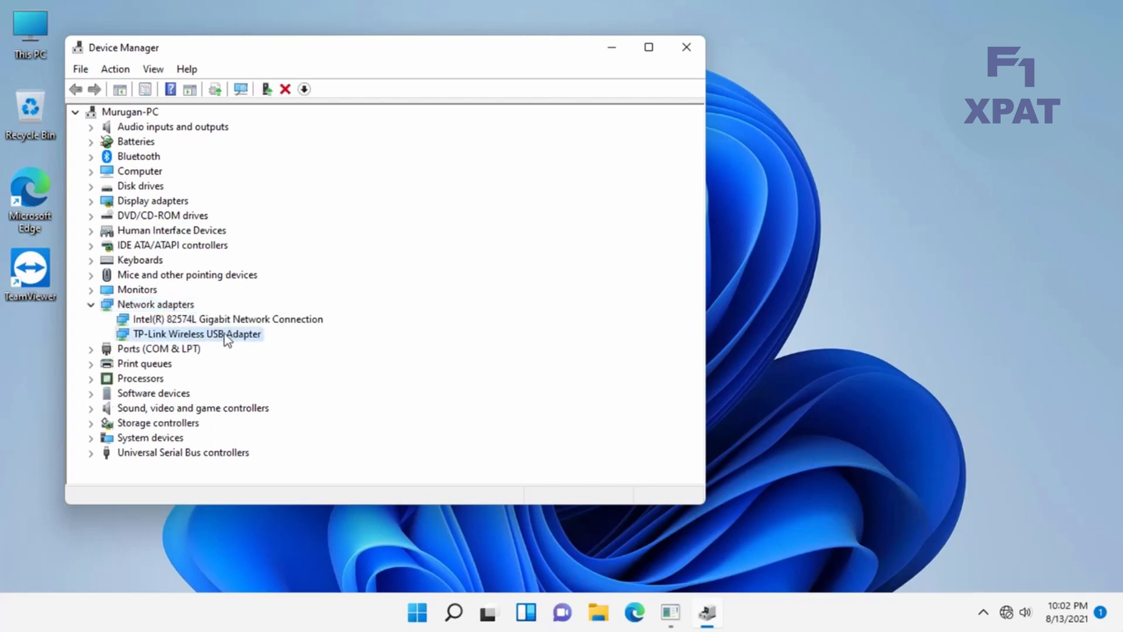
right_click(227, 337)
left_click(303, 346)
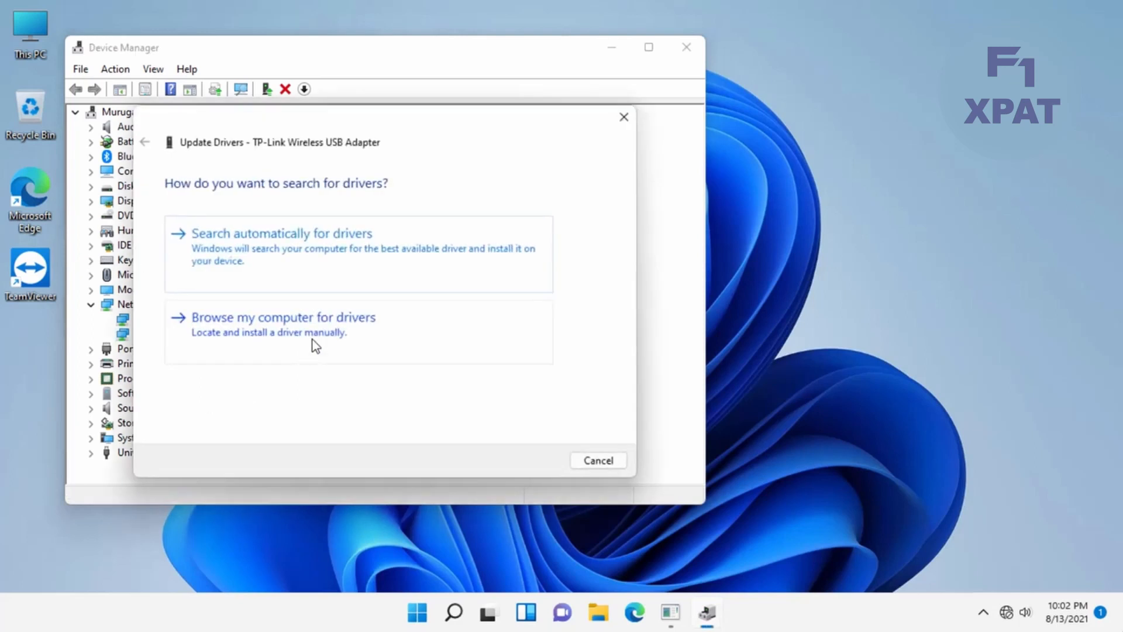
left_click(310, 267)
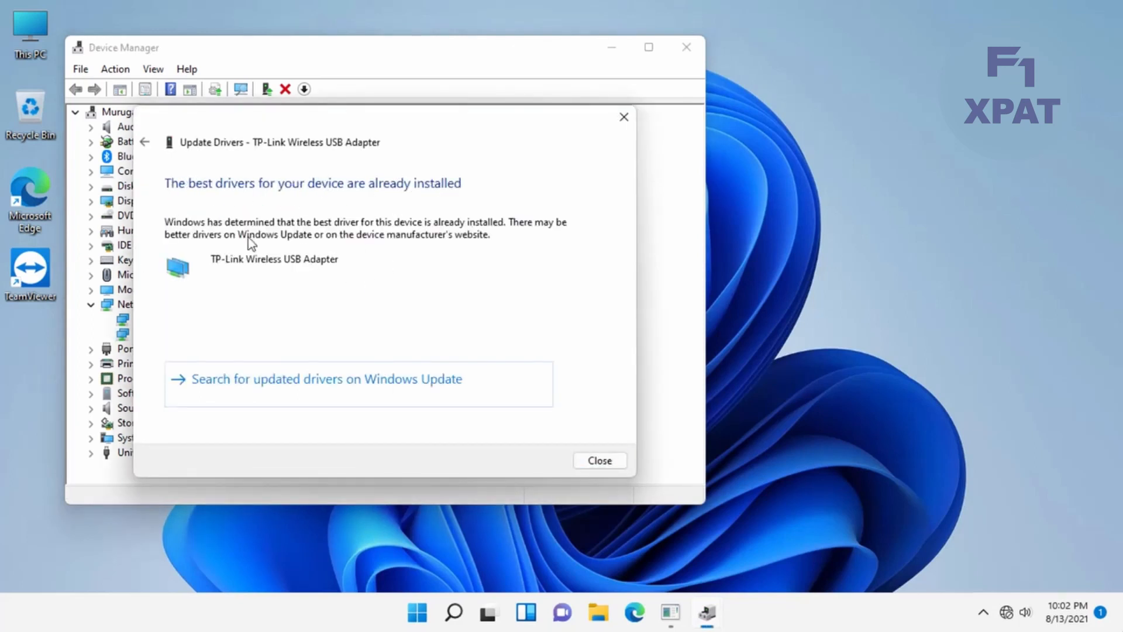
left_click(591, 461)
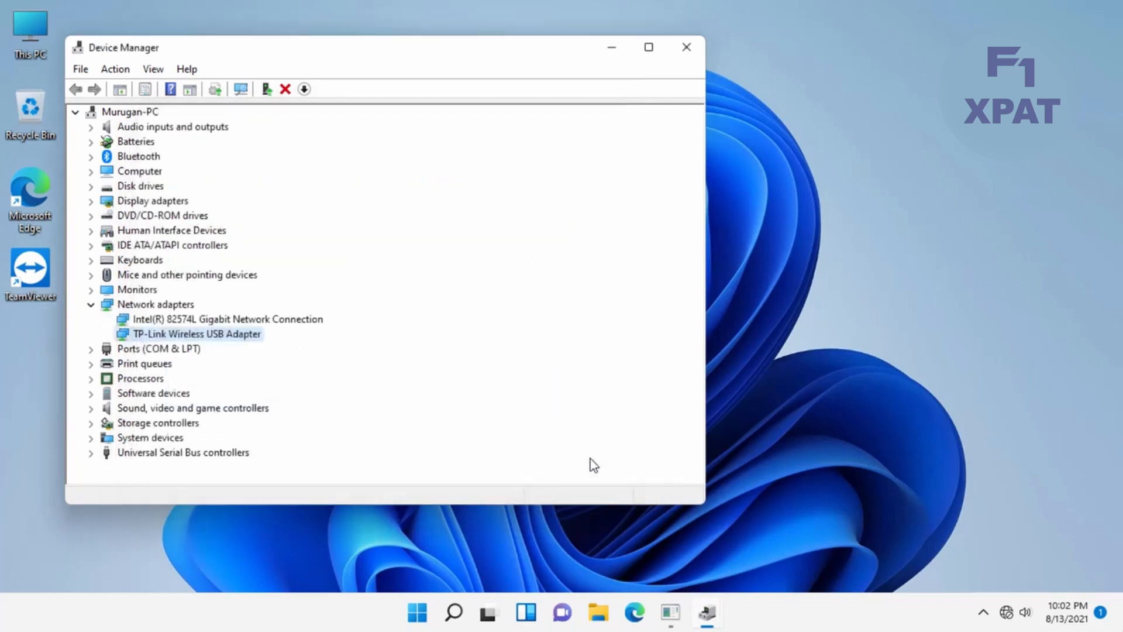
Step: Uninstall the TP-Link Wireless USB Adapter device, and close Device Manager
right_click(250, 336)
left_click(326, 383)
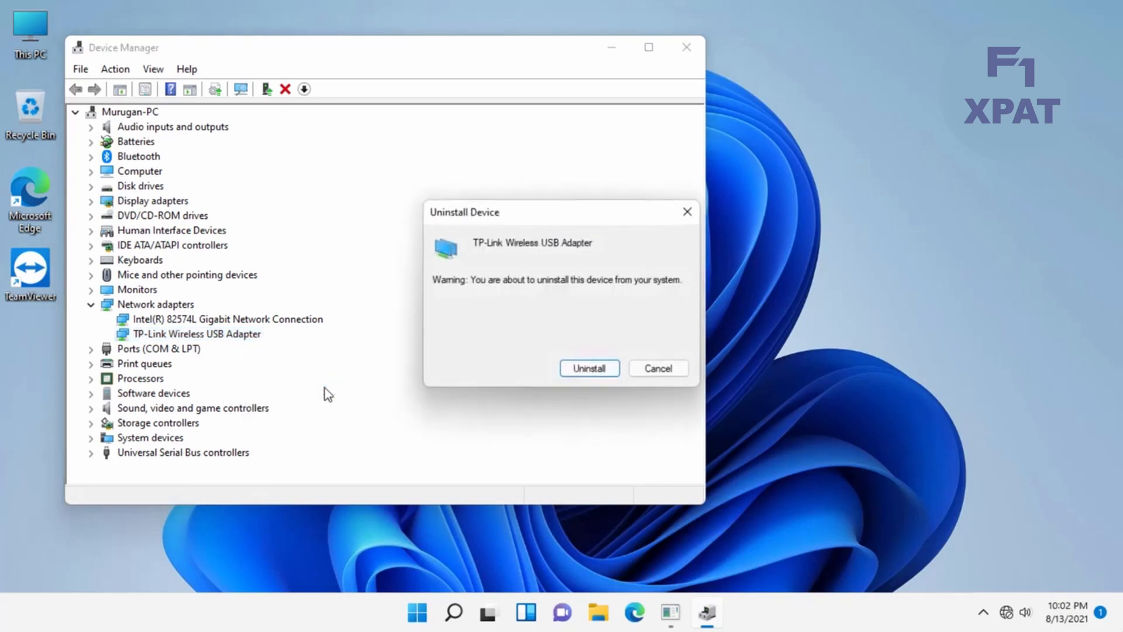
left_click(594, 370)
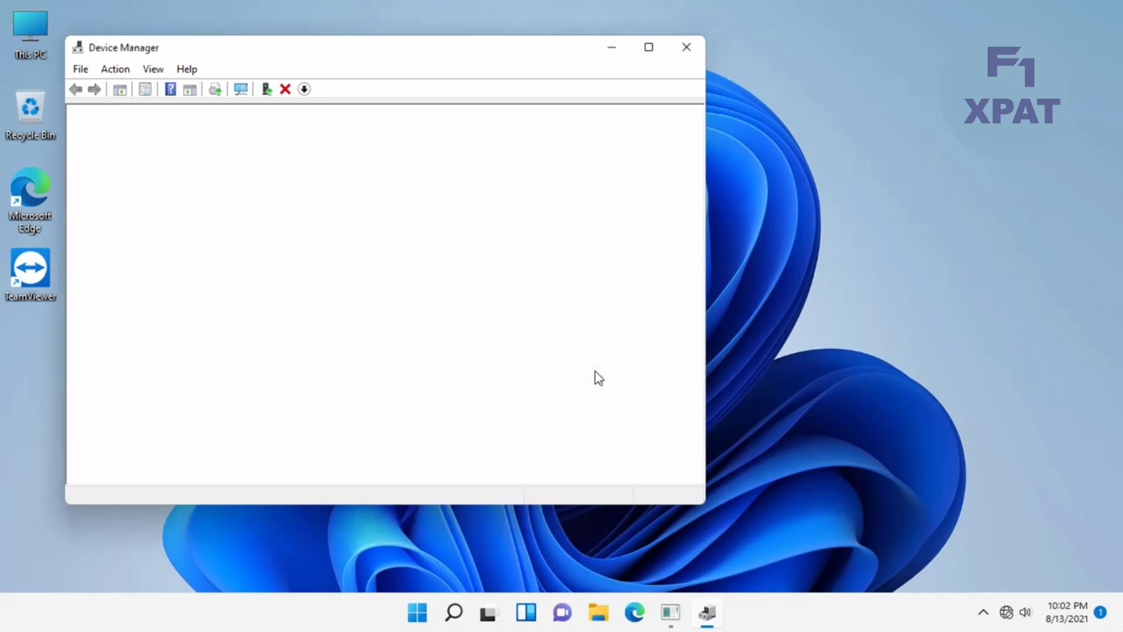
left_click(686, 47)
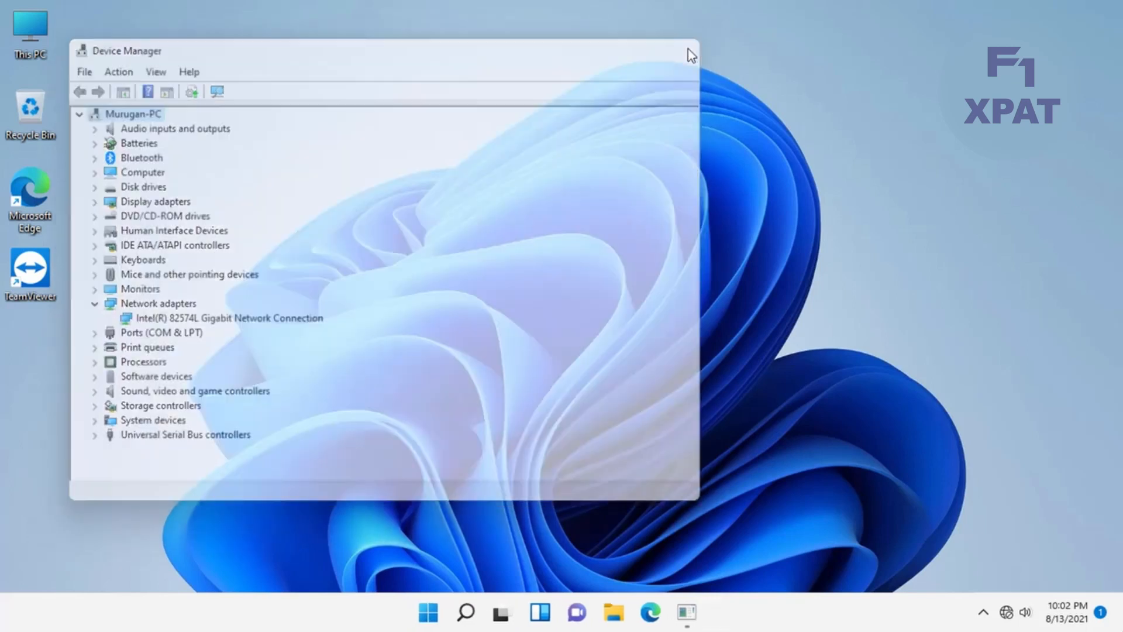
Step: Restart the computer
left_click(436, 612)
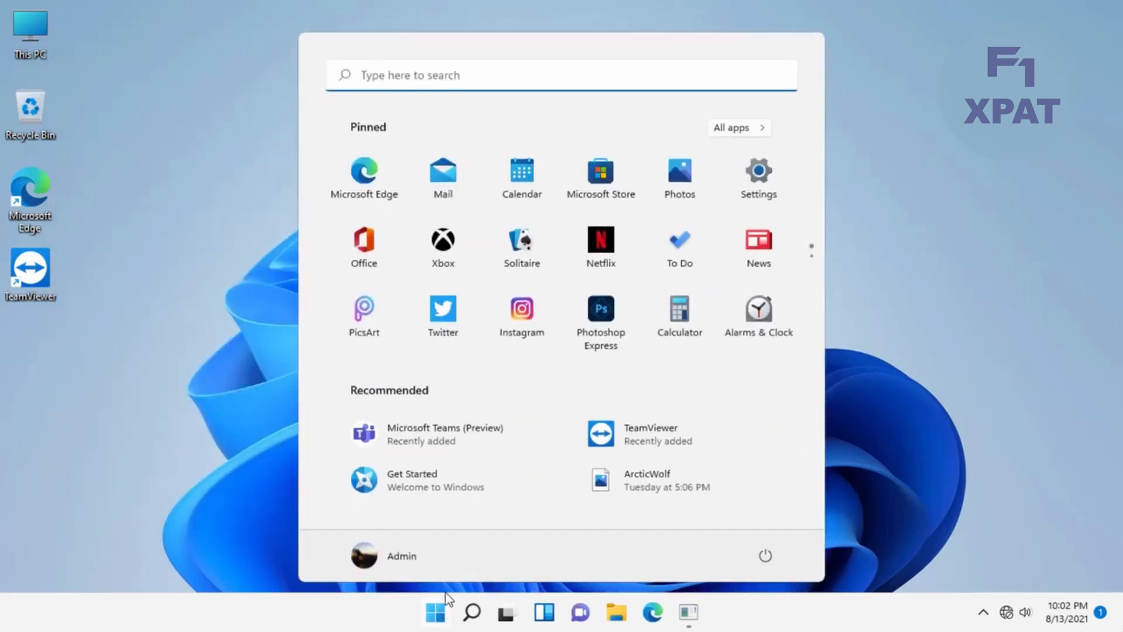
left_click(765, 561)
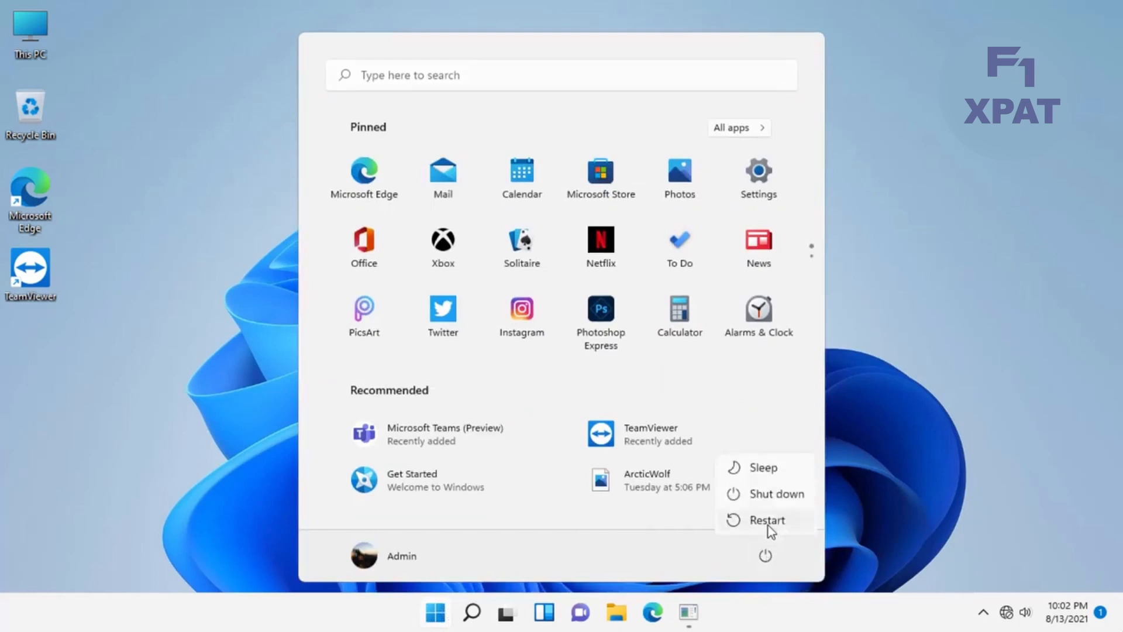
left_click(767, 525)
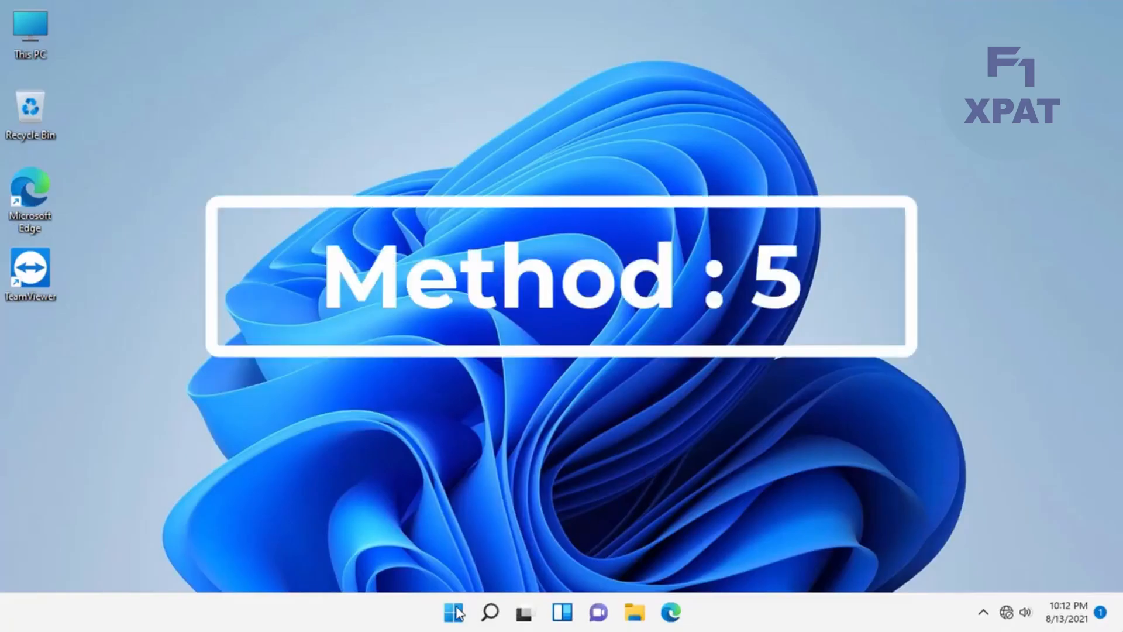
Step: Open the Troubleshoot page of the System settings in the Settings app
left_click(454, 612)
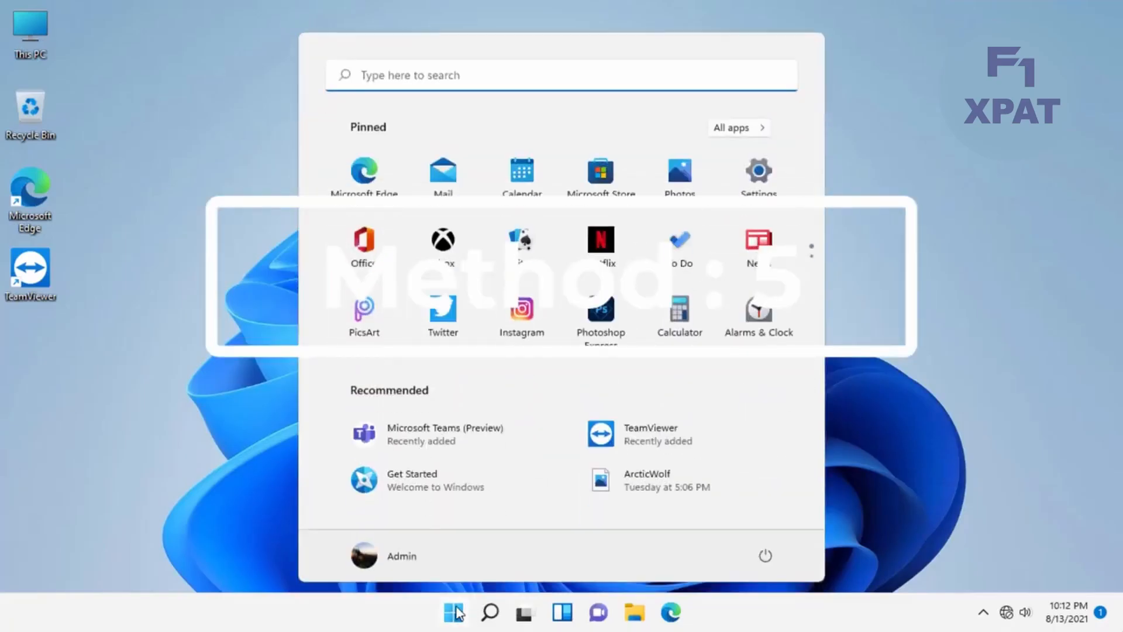
left_click(767, 173)
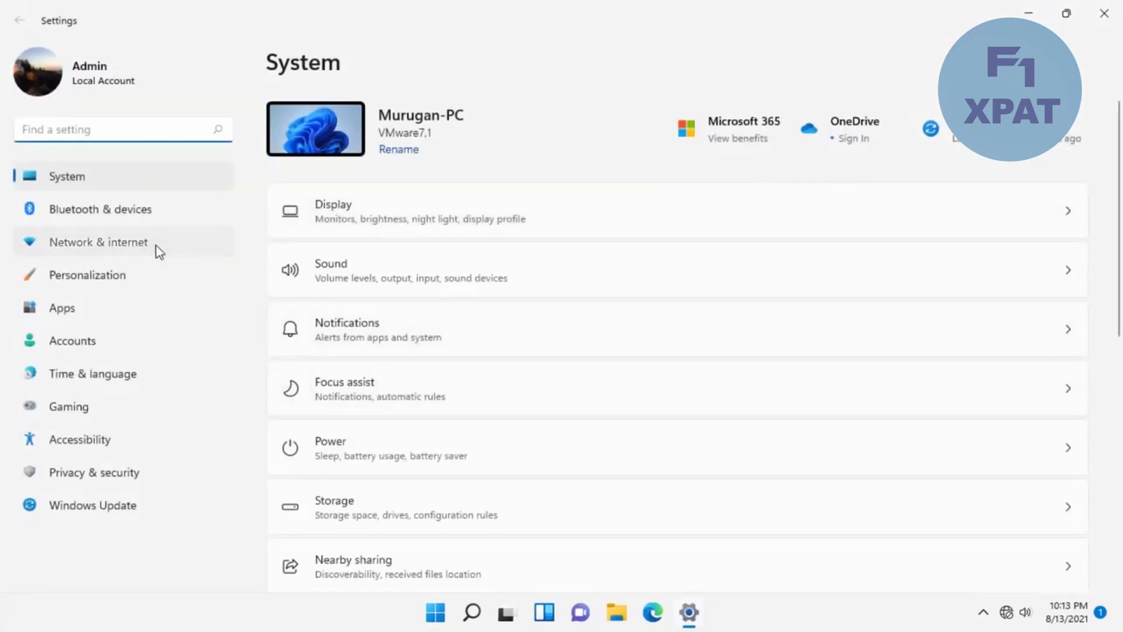
scroll(460, 363, "down", 2)
scroll(460, 362, "down", 1)
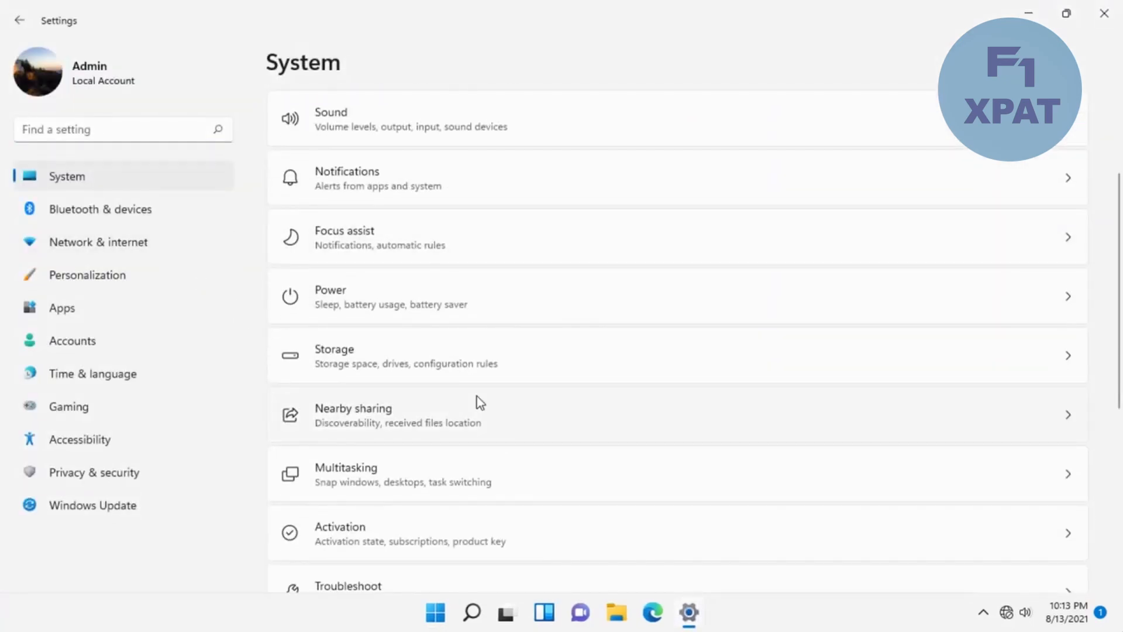
scroll(476, 397, "down", 3)
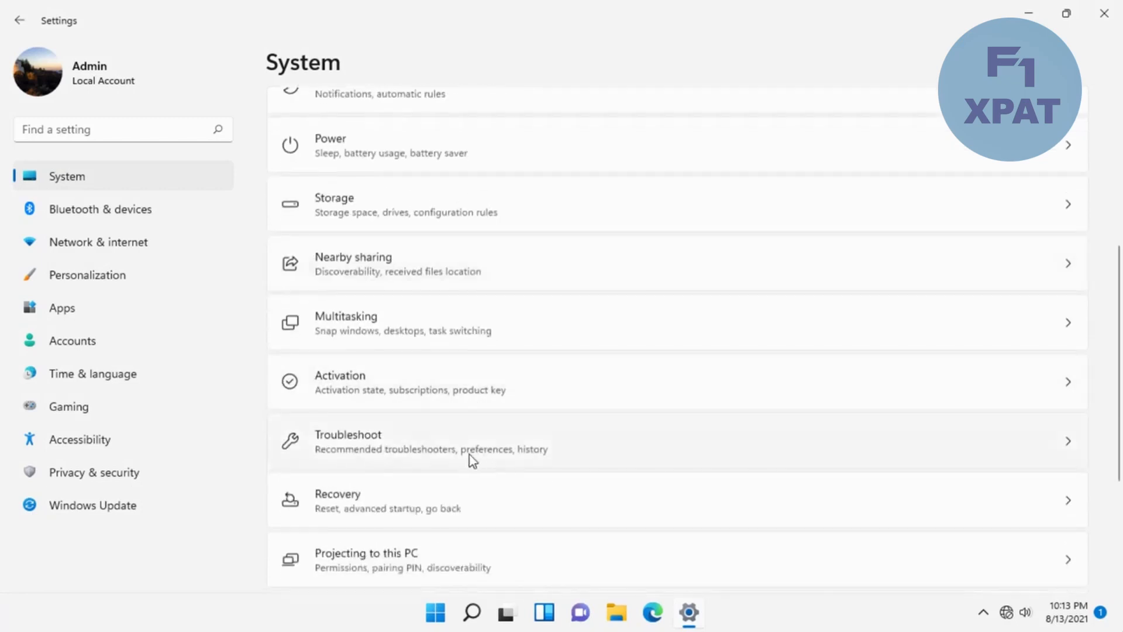
left_click(473, 460)
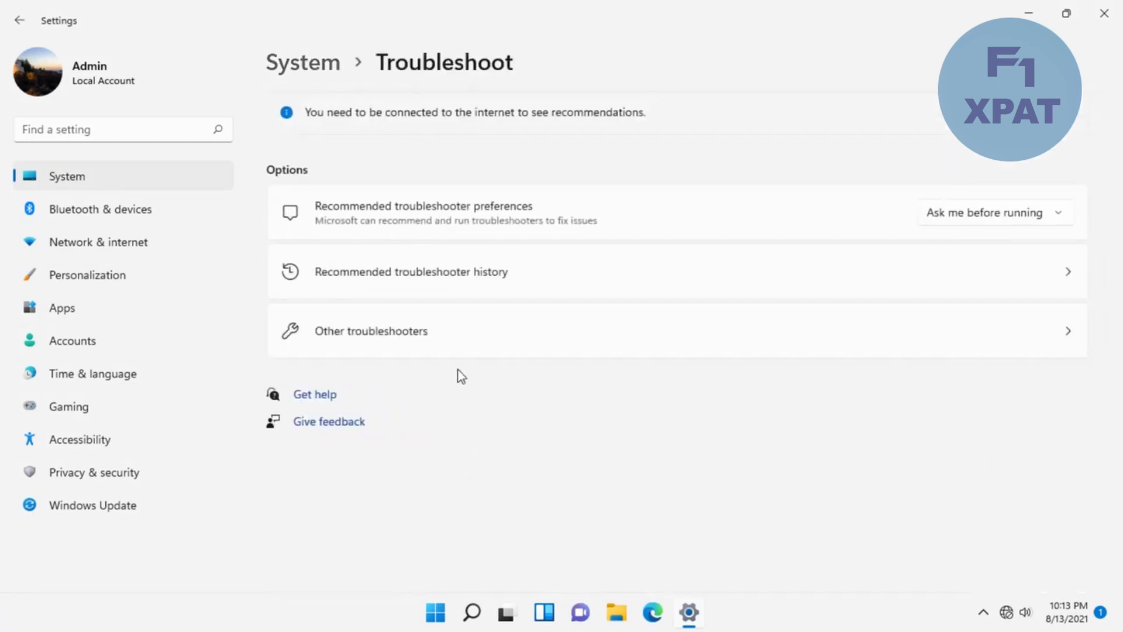
Step: Run the Network Adapter troubleshooter from the other troubleshooters on the Wi-Fi adapter, minimizing the Settings window
left_click(436, 327)
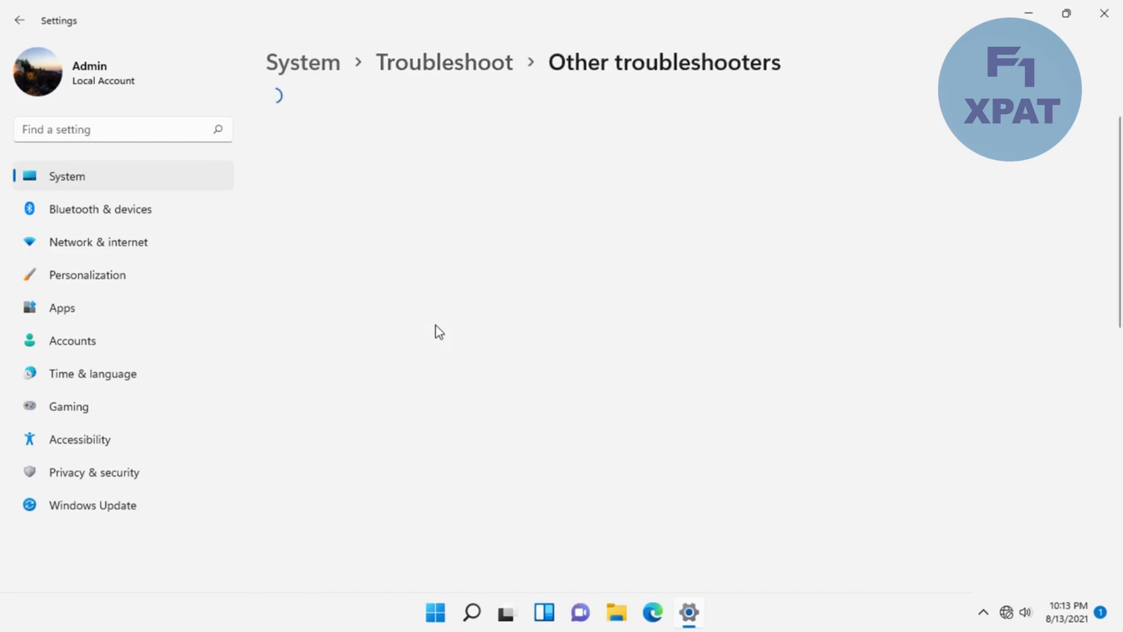
scroll(503, 384, "down", 7)
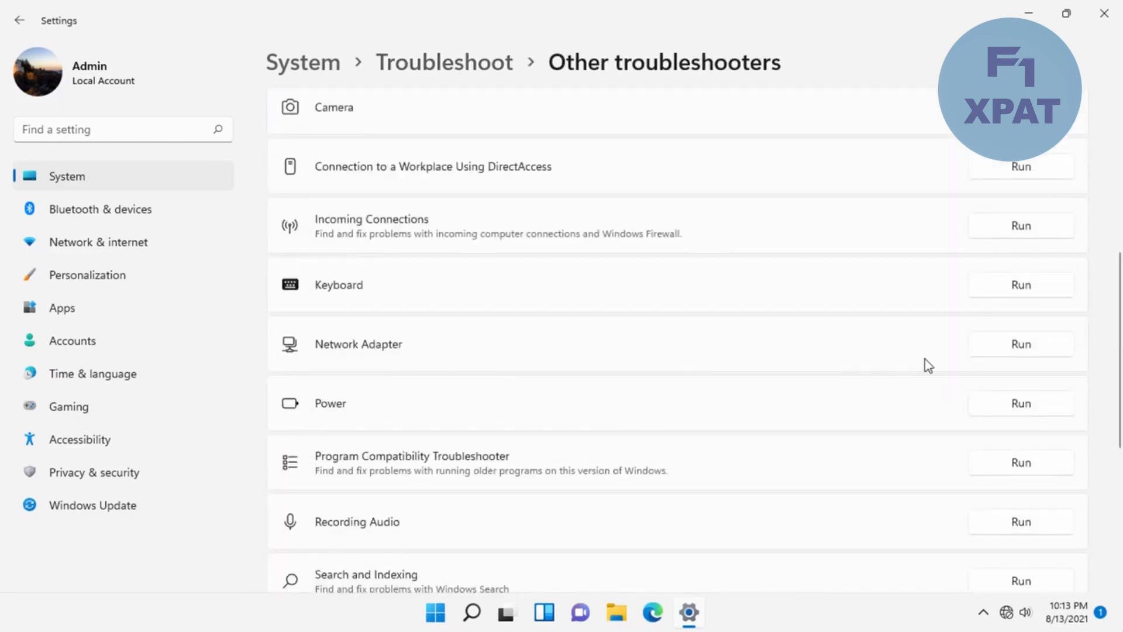
left_click(1021, 344)
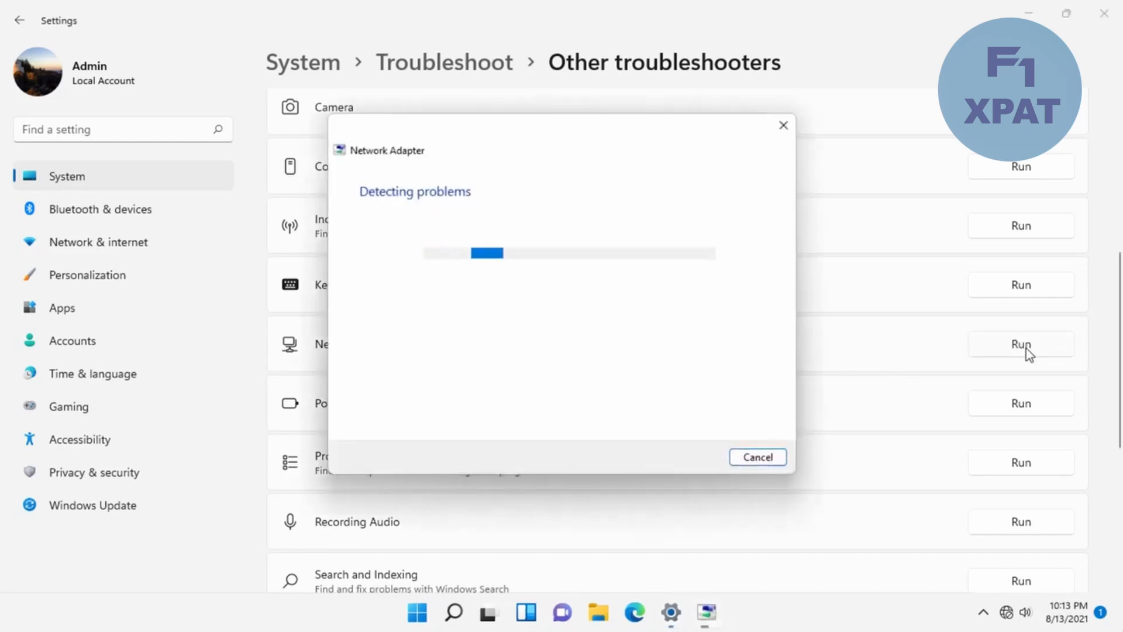
left_click(1043, 15)
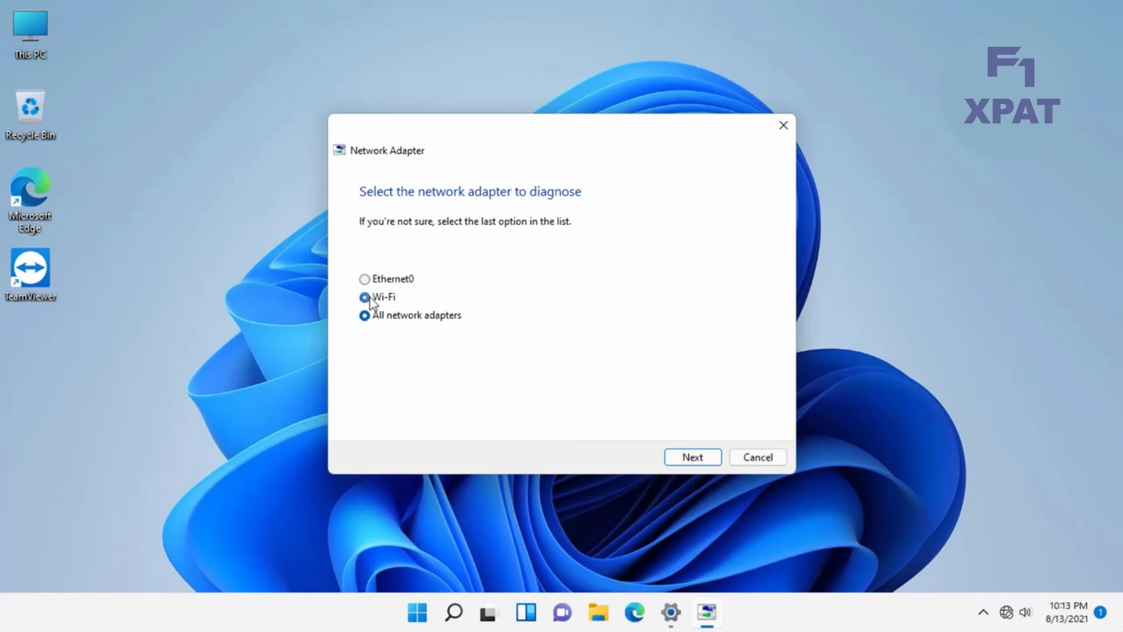
left_click(369, 296)
left_click(692, 458)
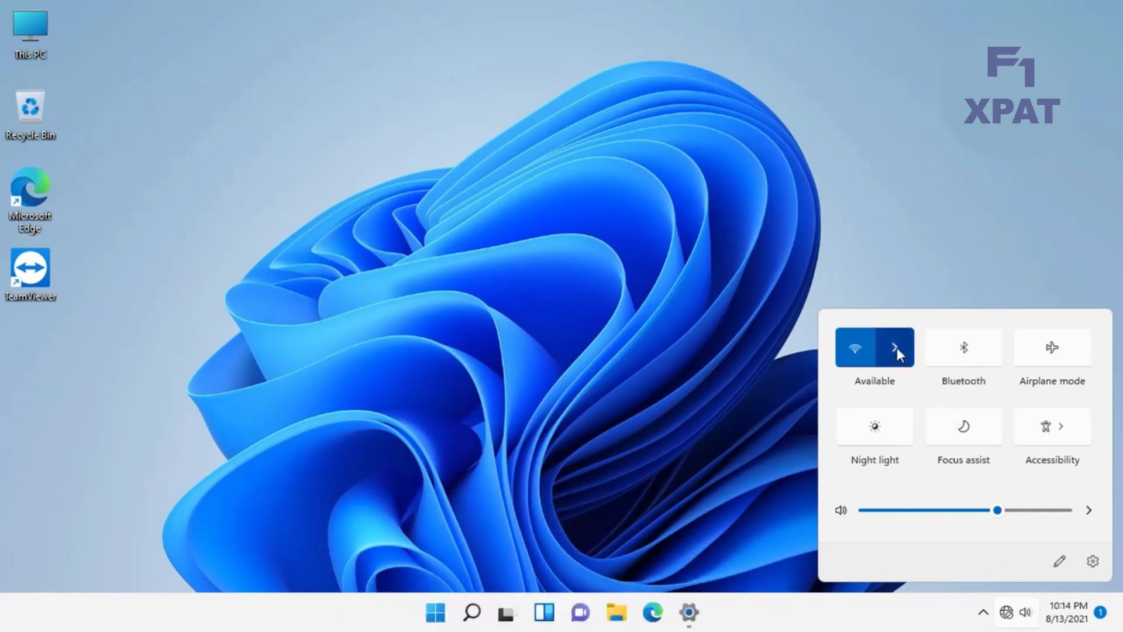
Step: Connect to the listed secured Wi-Fi network with automatic connection enabled, entering the network security key
left_click(897, 347)
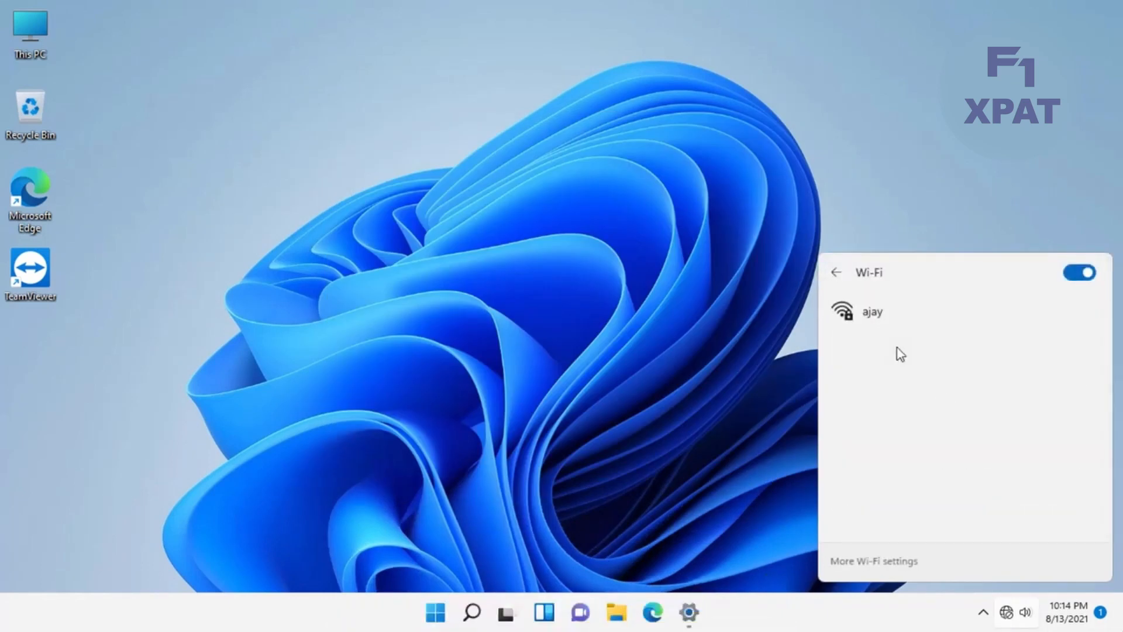
left_click(868, 316)
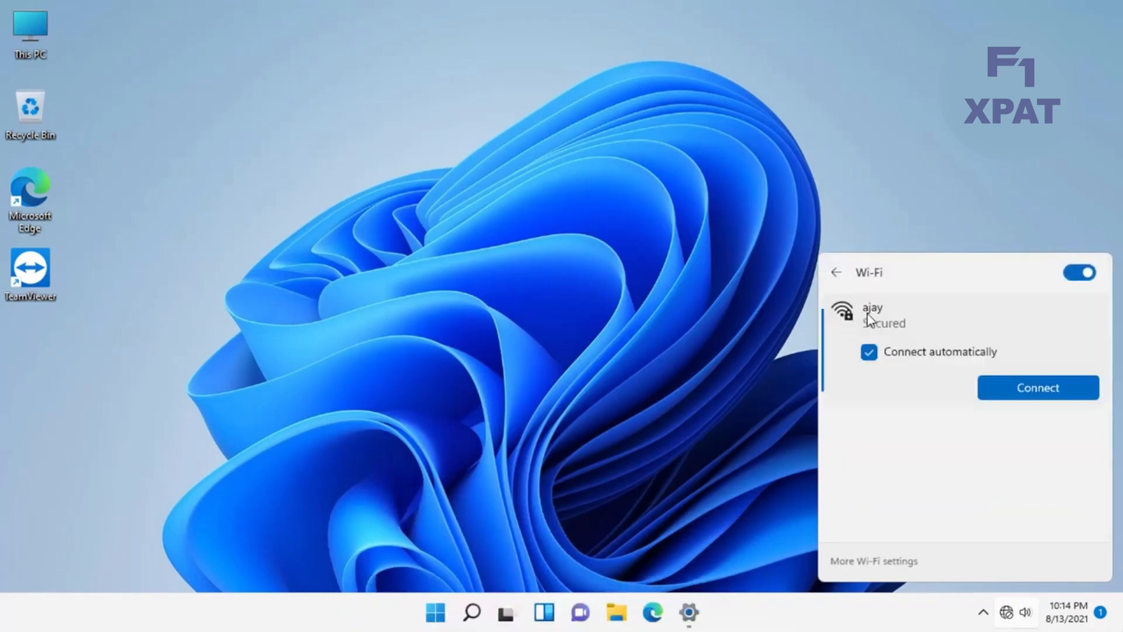
left_click(1046, 396)
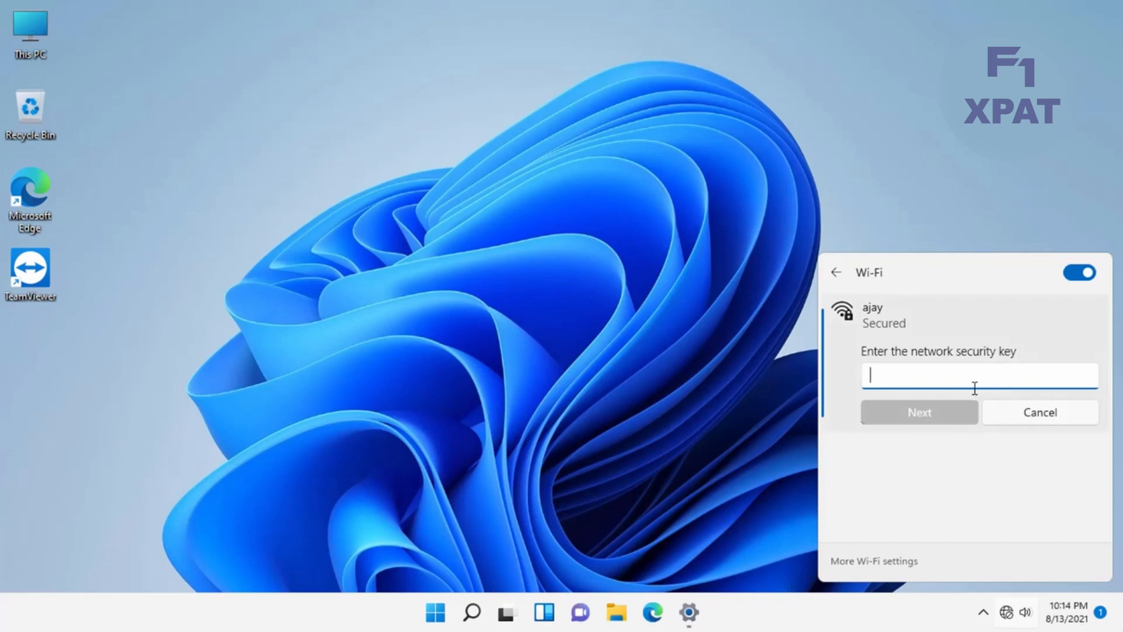
type("••")
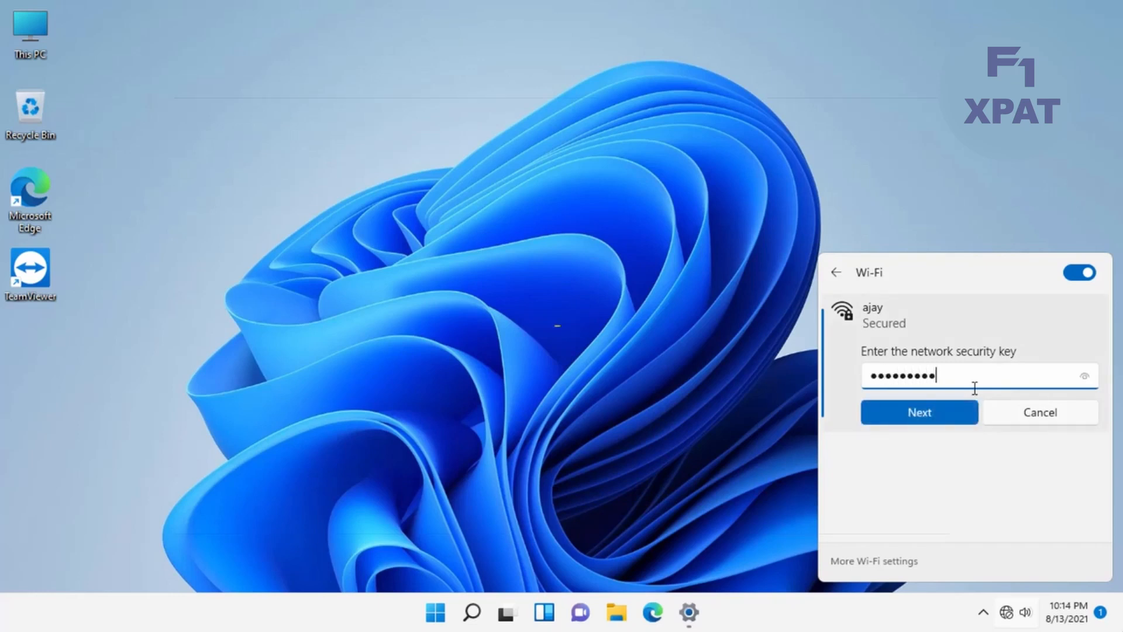
left_click(936, 412)
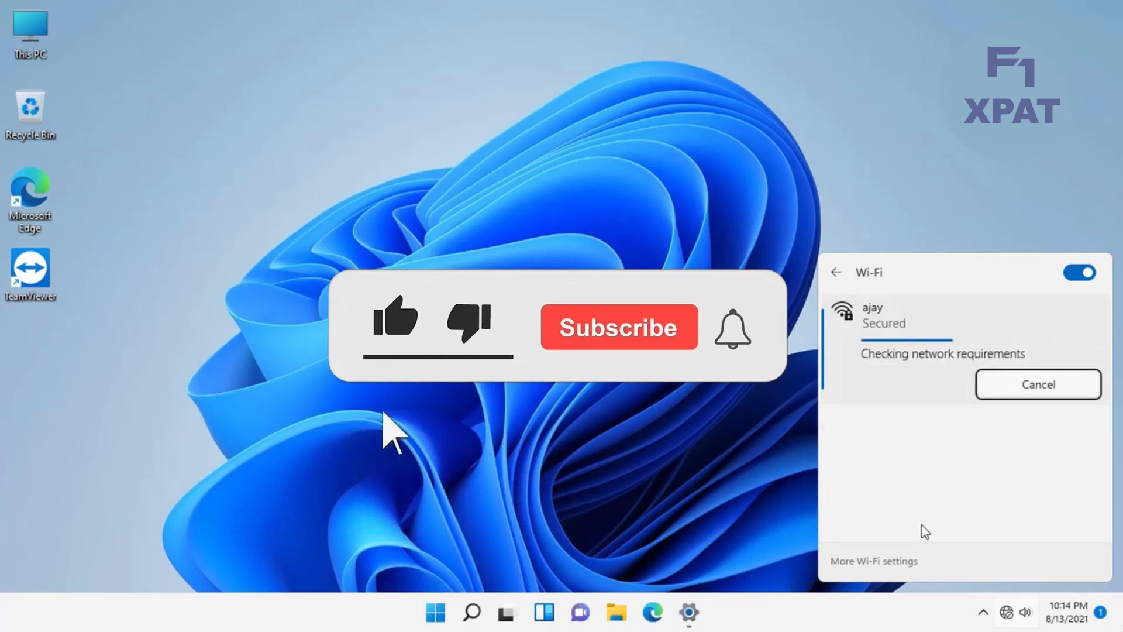